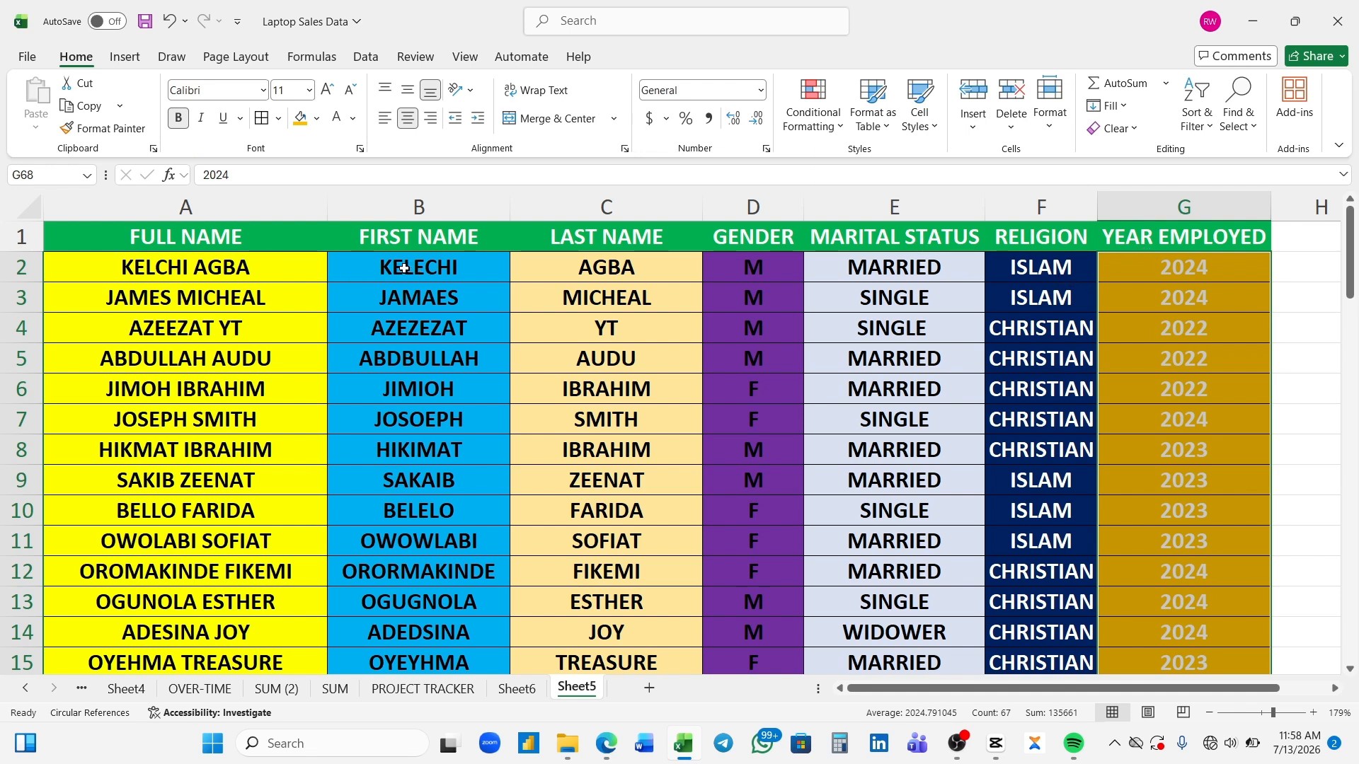
- Clear the contents of the FIRST NAME and LAST NAME columns in rows 2 to 68, keeping the headers and formatting
drag(403, 267, 535, 548)
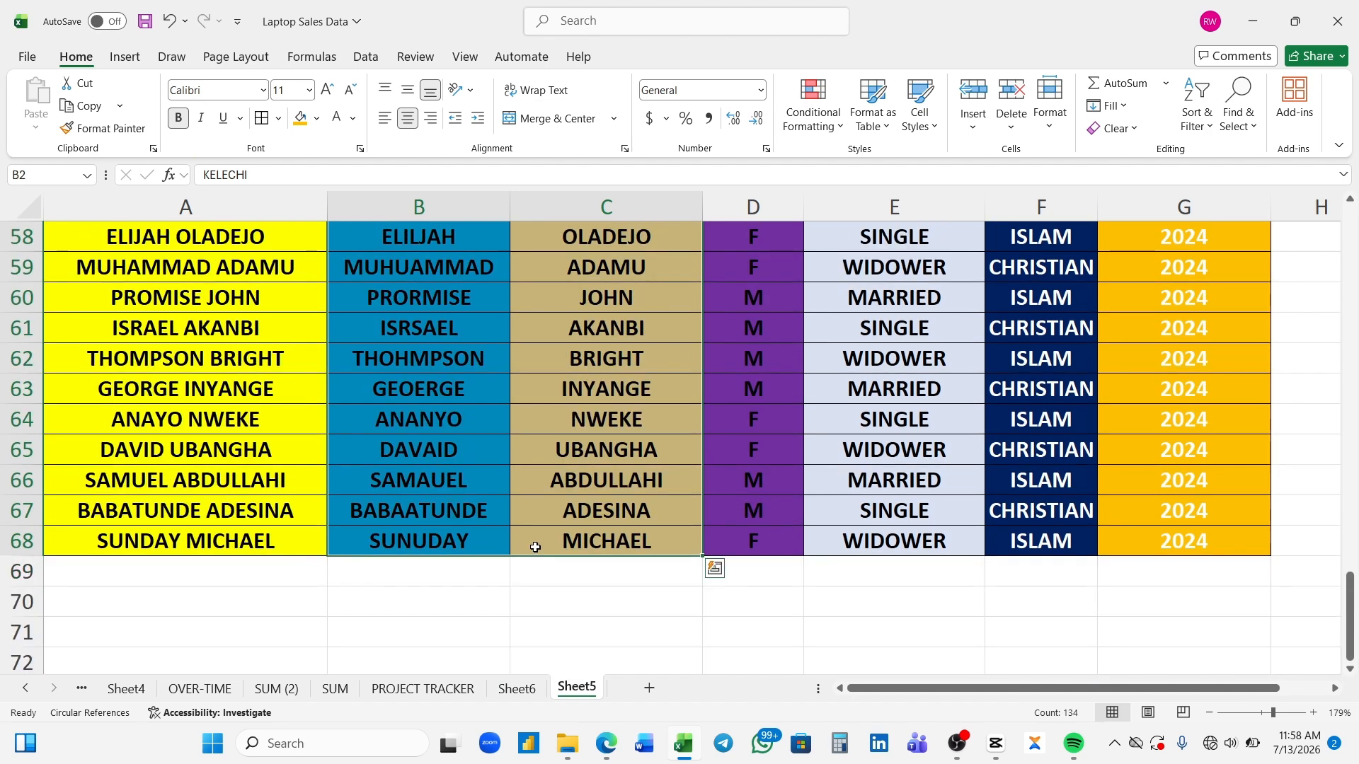
click(1112, 128)
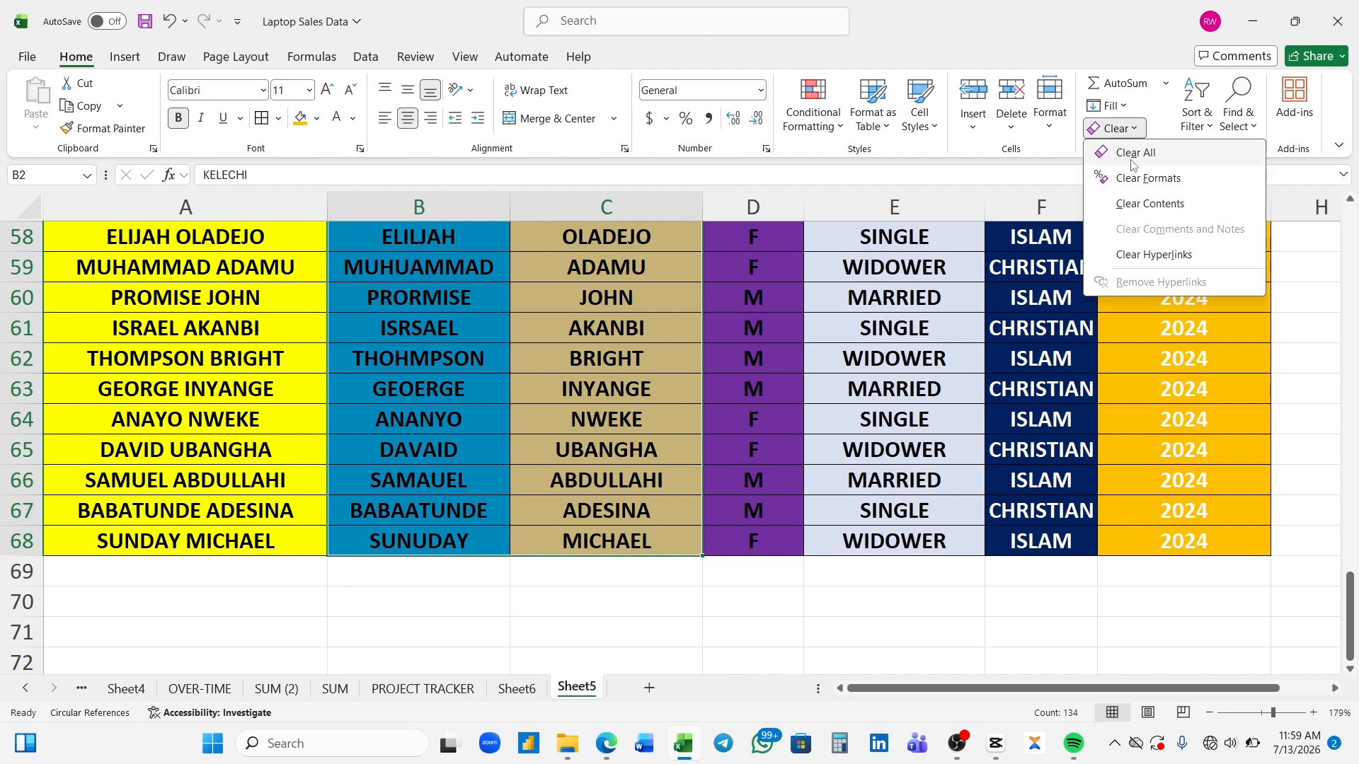
click(1137, 212)
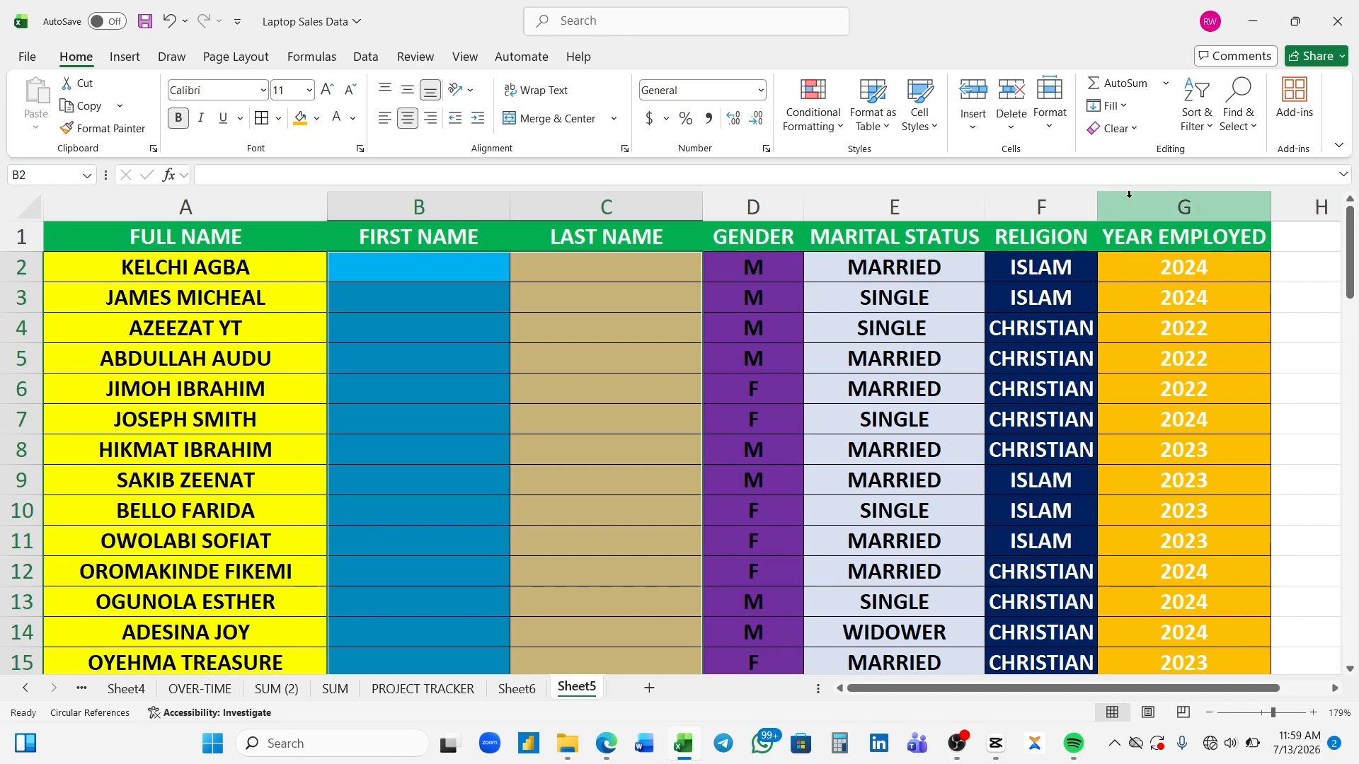
- Enter the first employee's first name in B2 and last name in C2 as samples
click(407, 262)
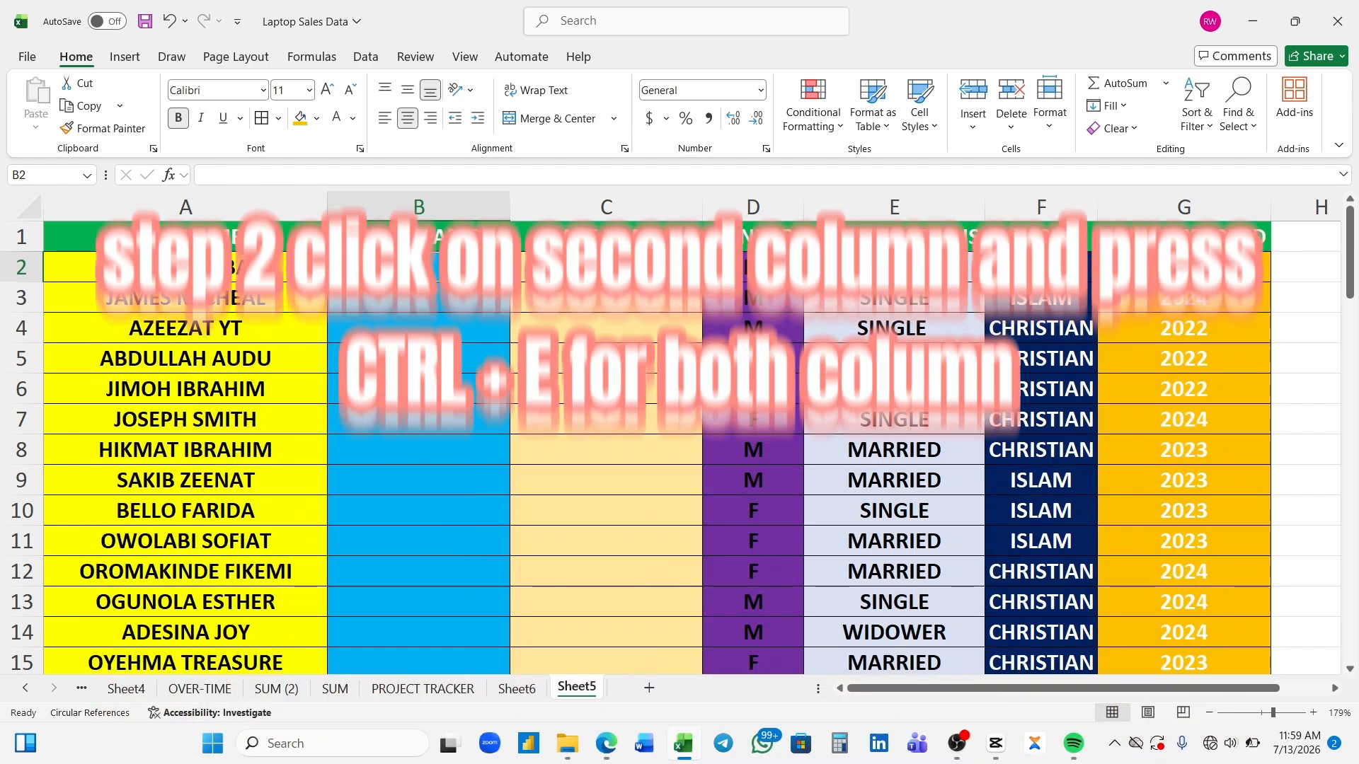
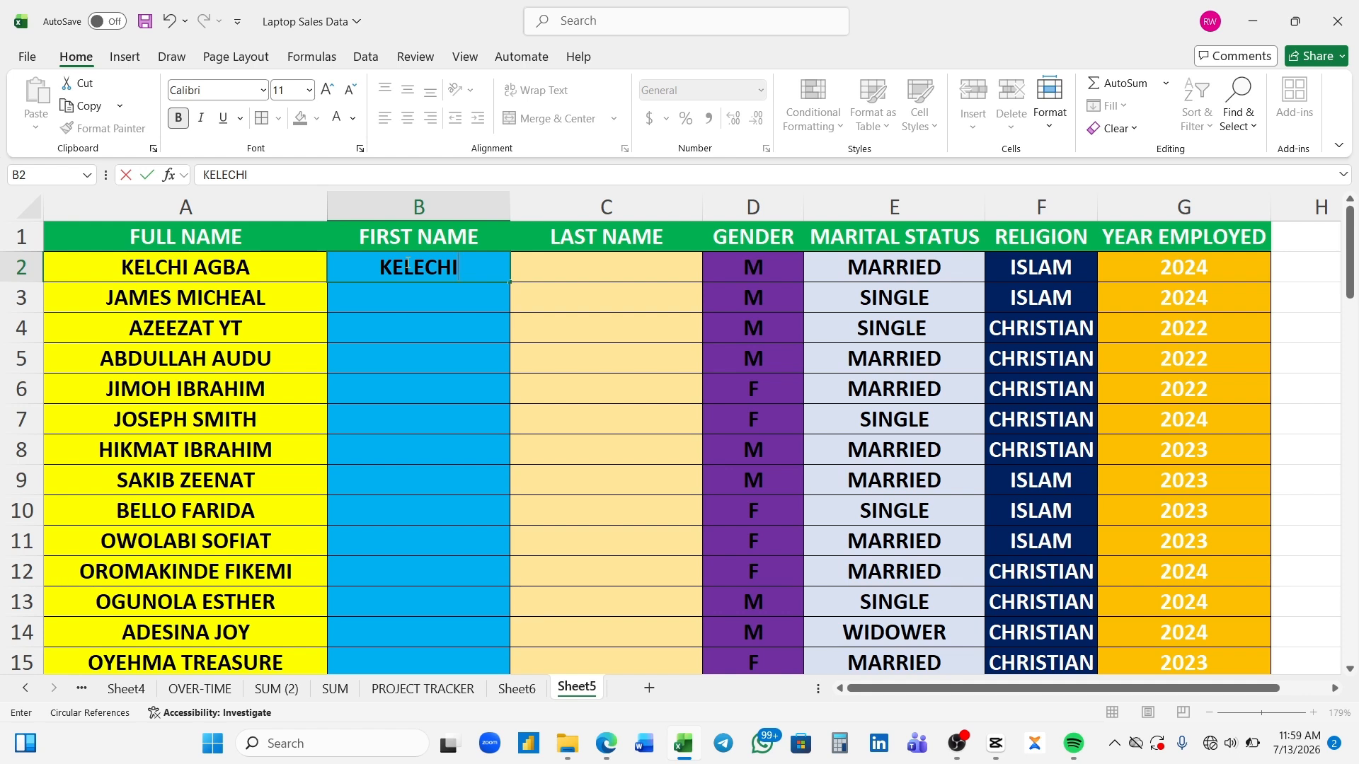
key(Tab)
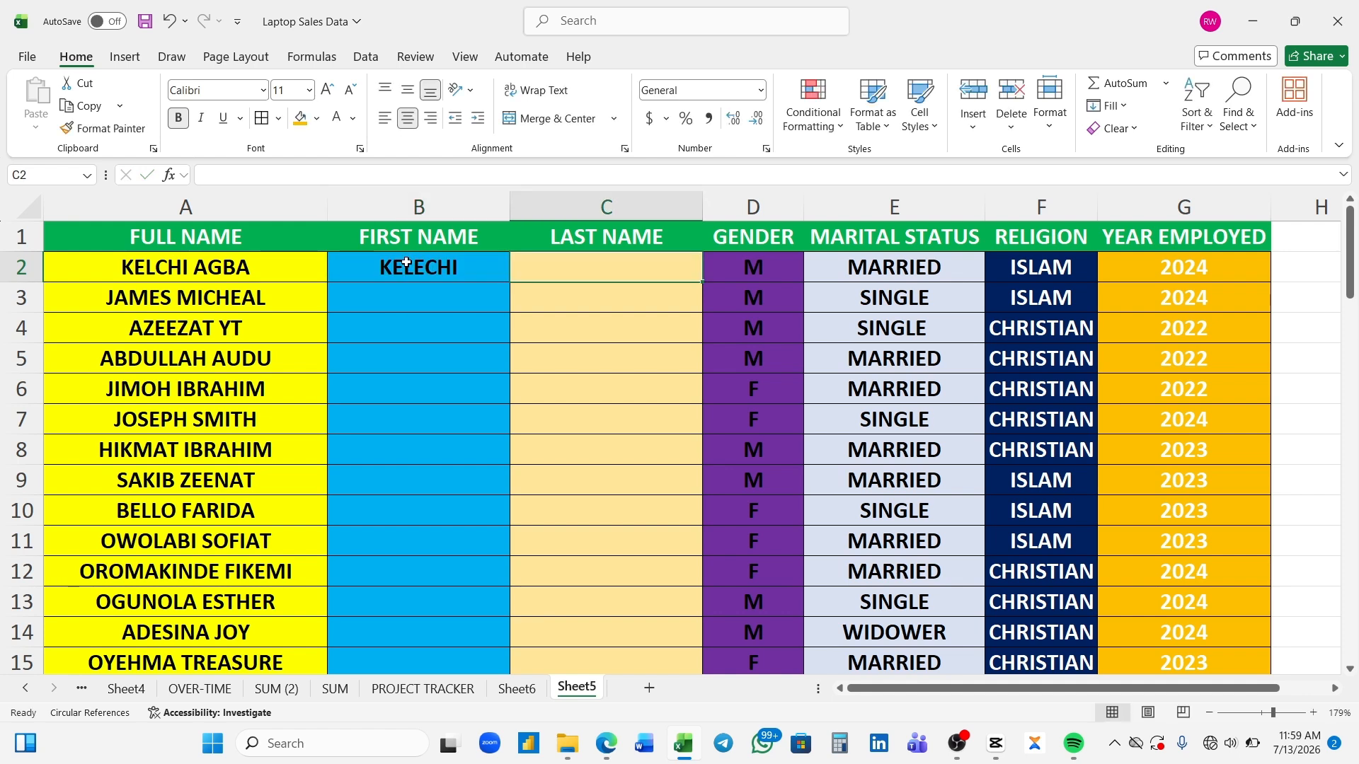
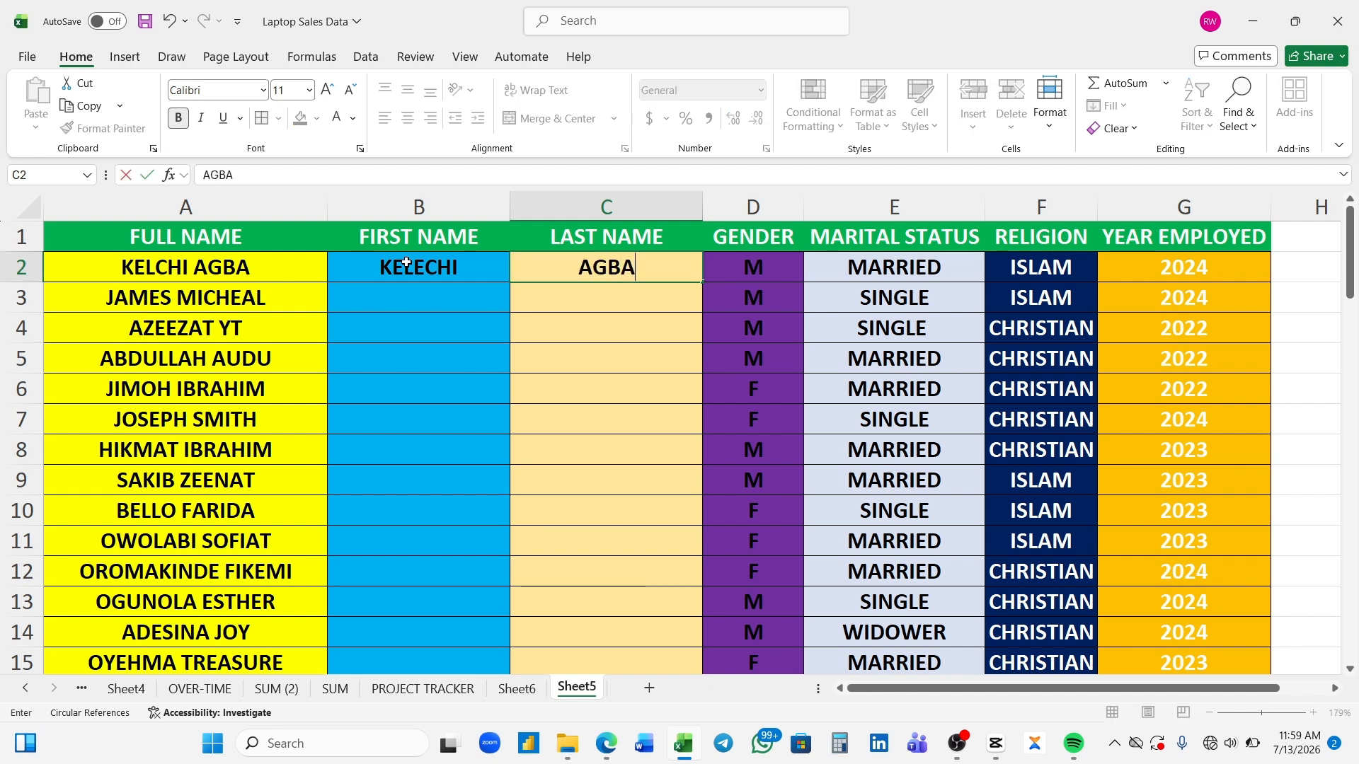
- Flash Fill the remaining first names from B3 and last names from C3, and check the filled rows
click(404, 292)
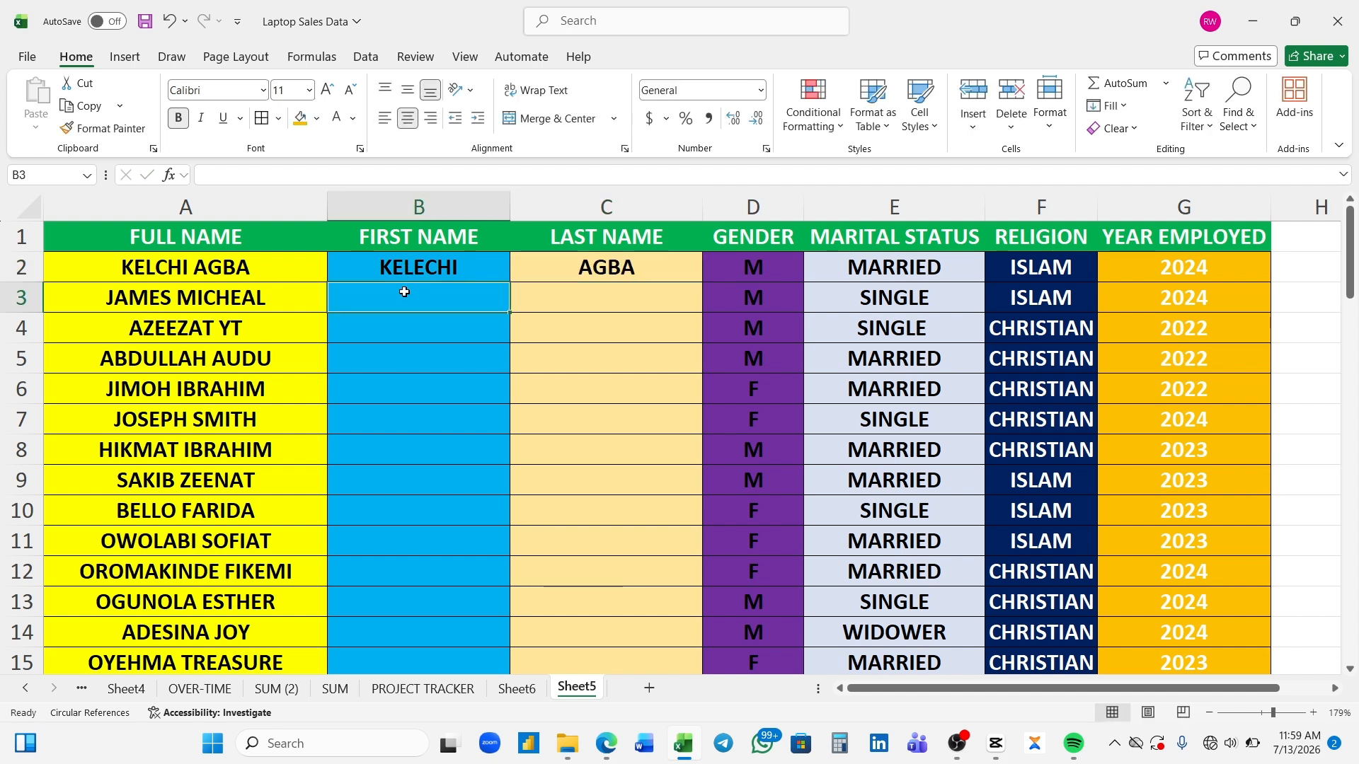
key(ctrl+e)
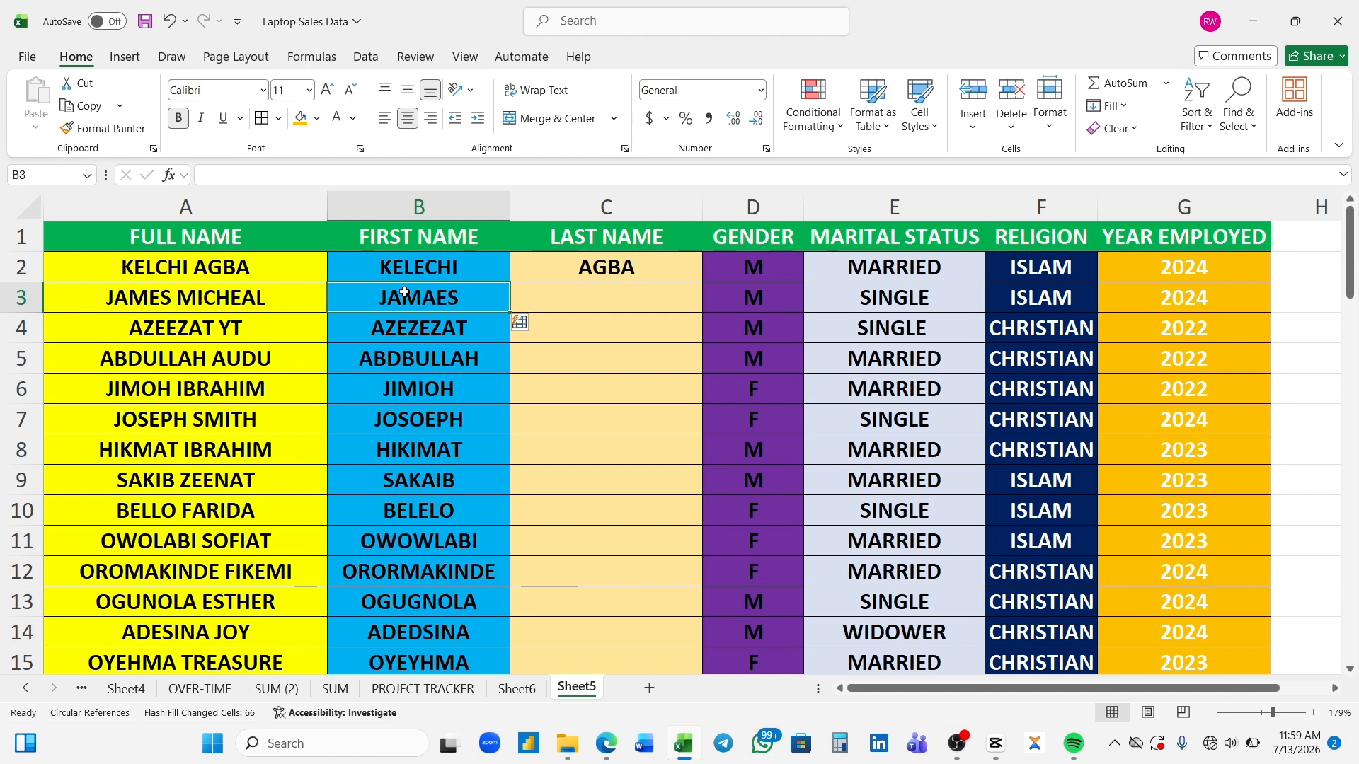
click(573, 303)
key(ctrl+e)
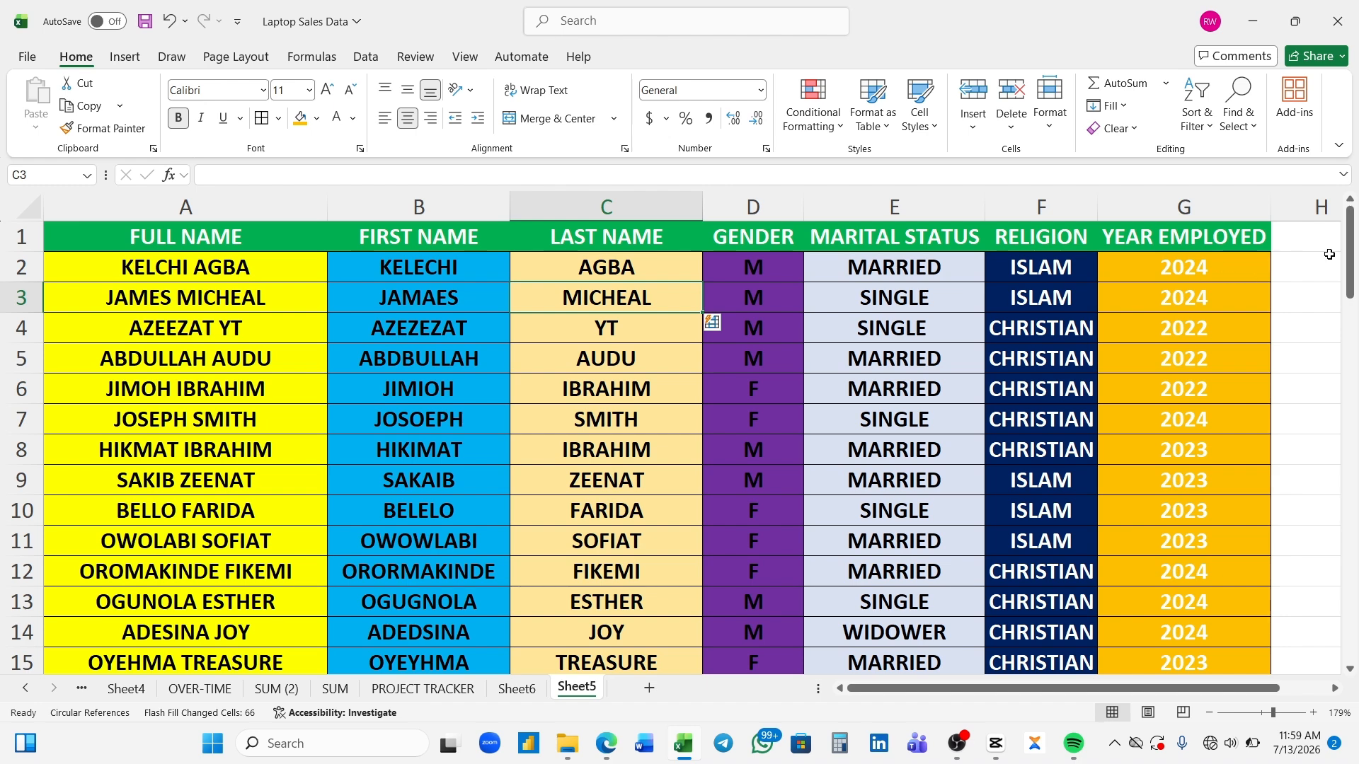
drag(1352, 256, 1352, 245)
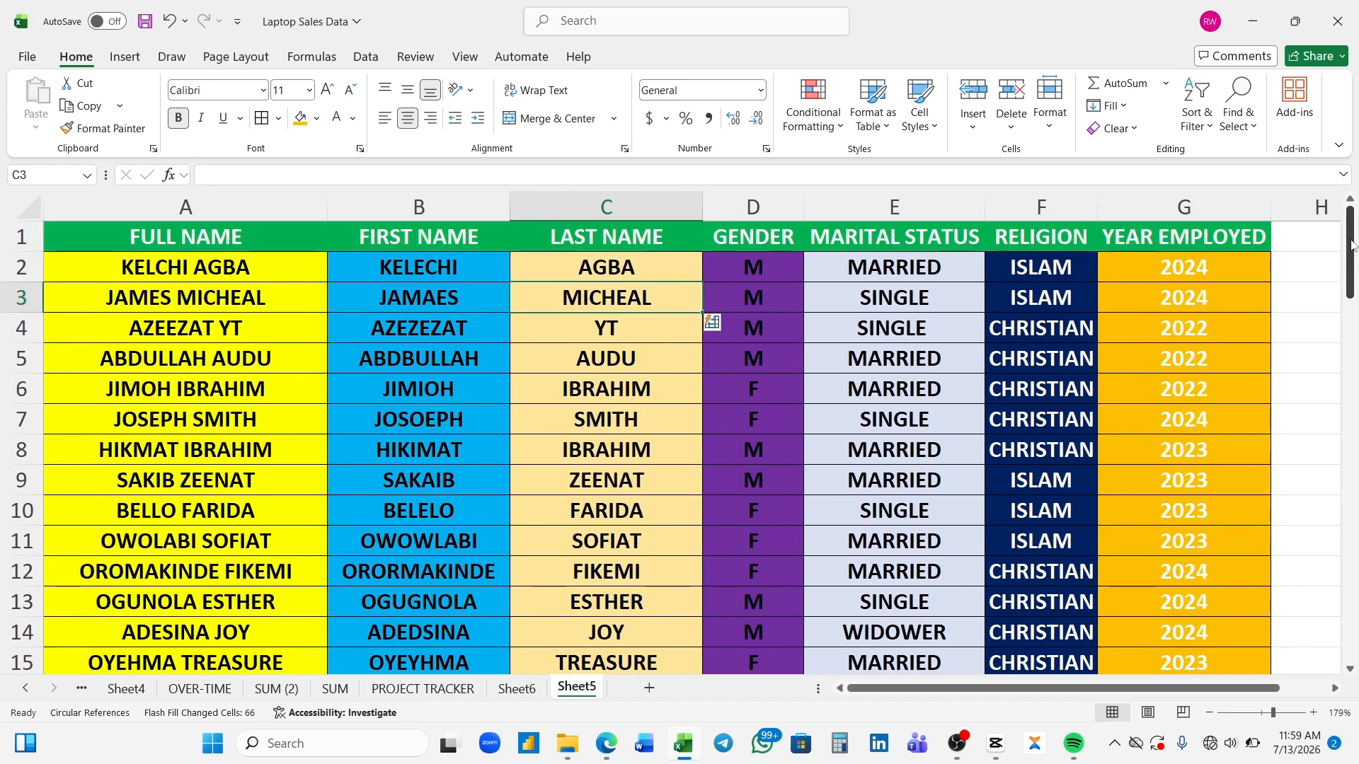
- Undo both Flash Fills and the sample name entries in B2 and C2
key(ctrl+z)
key(ctrl+z)
key(ctrl+z)
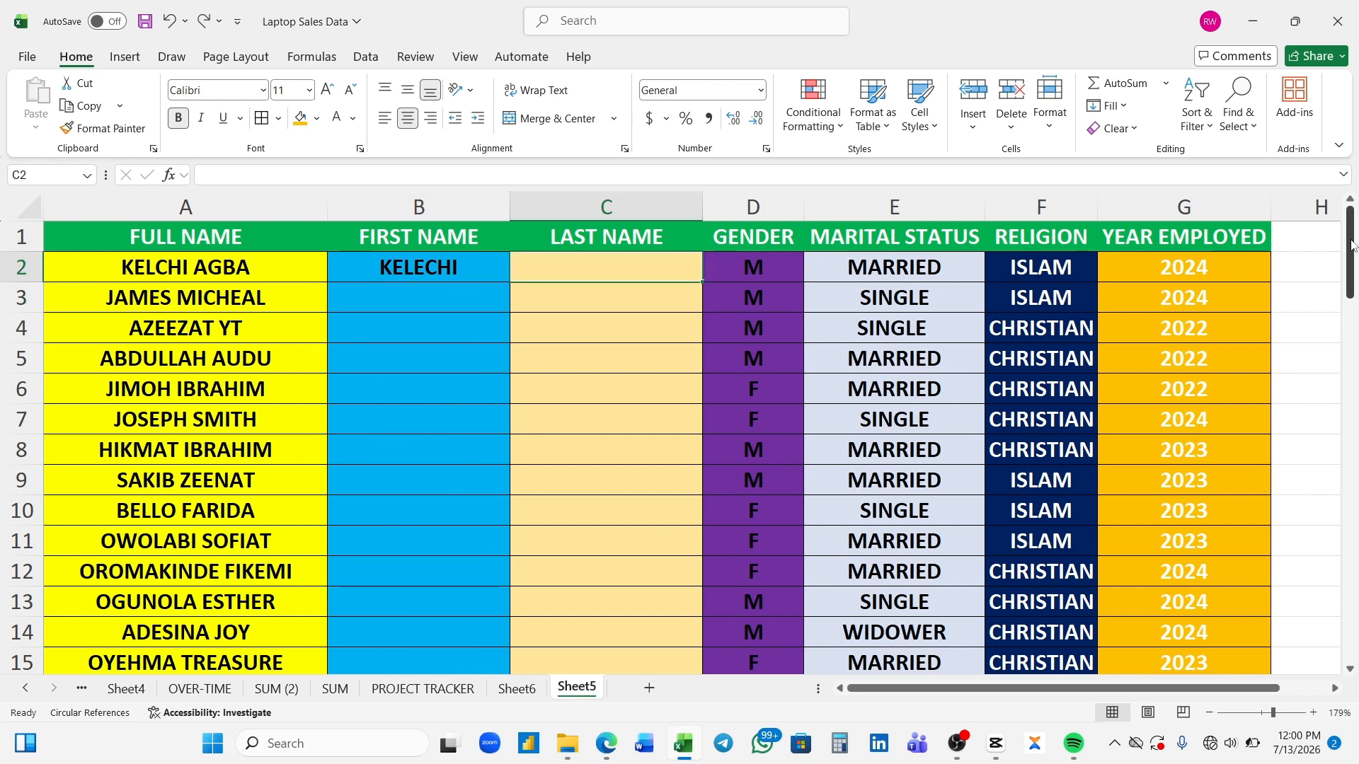
key(ctrl+z)
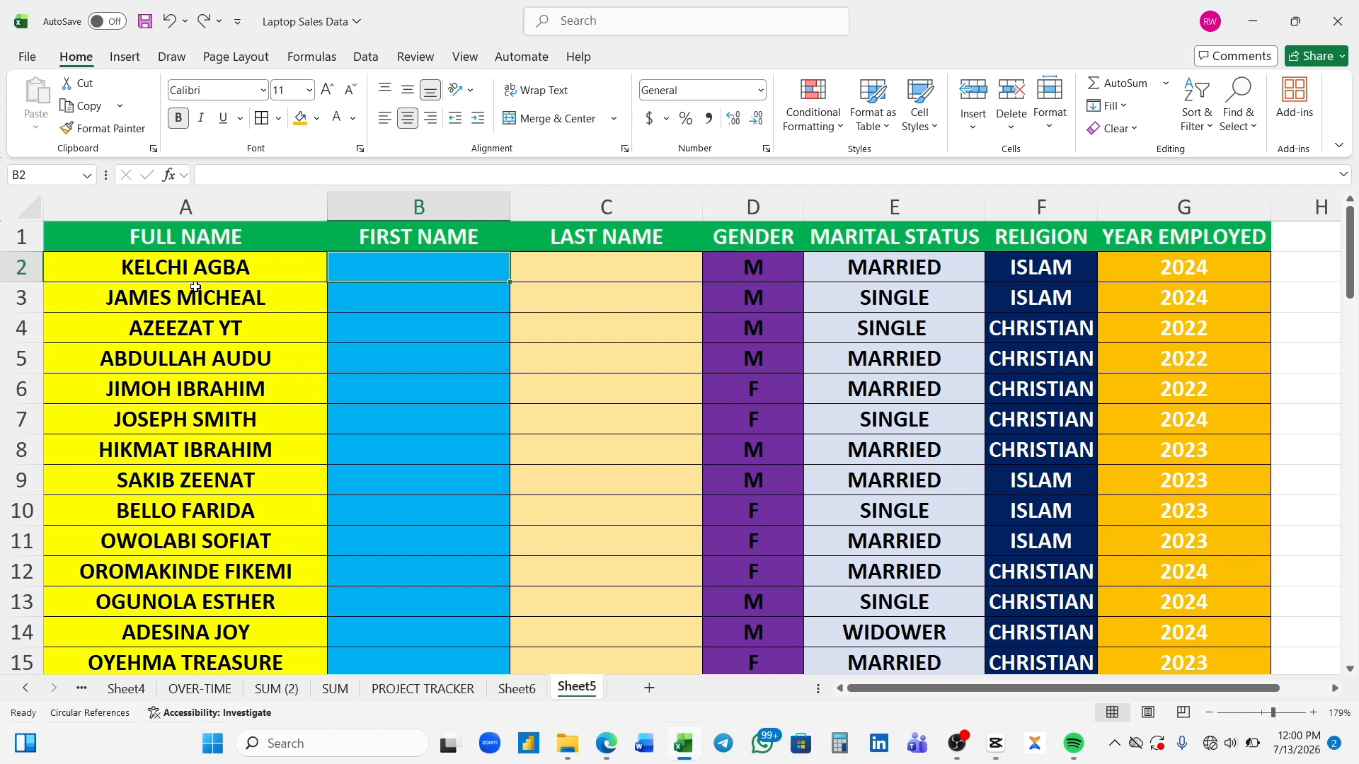
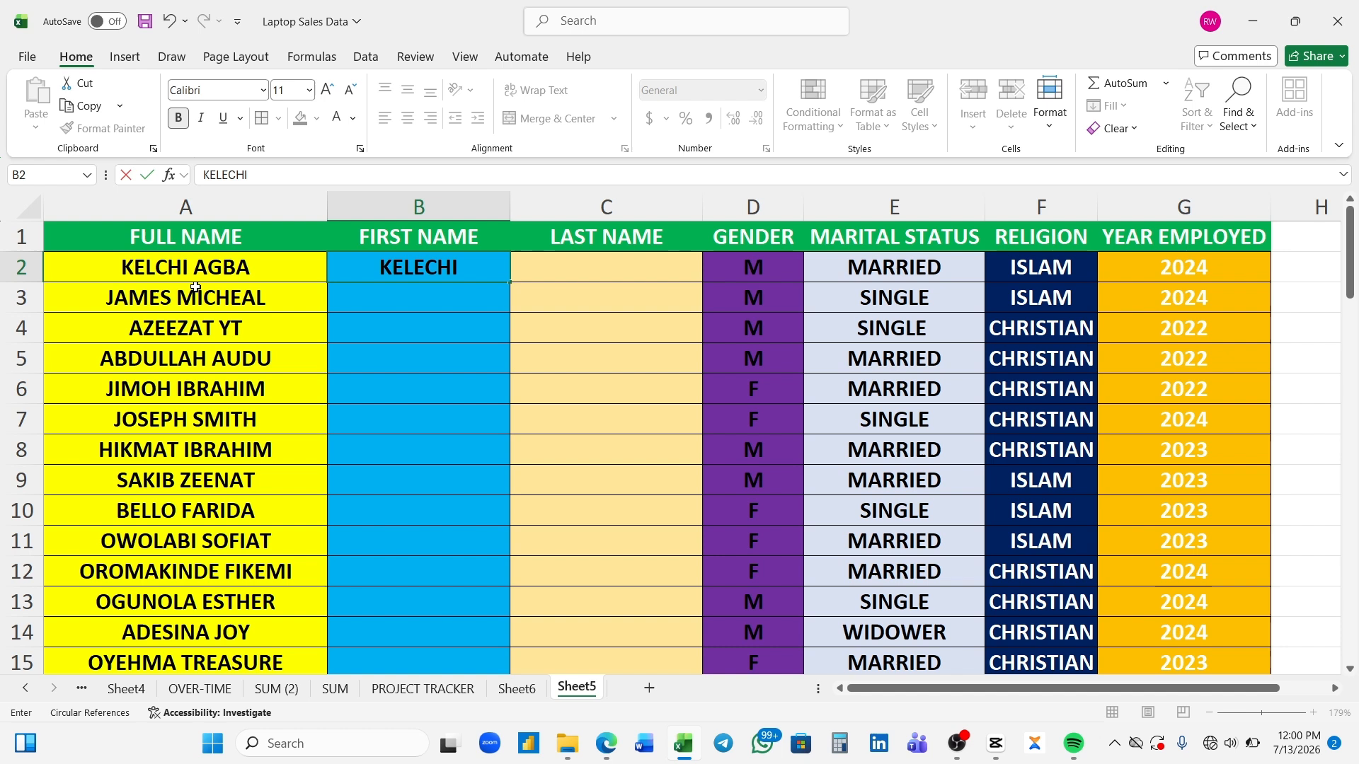
- Enter the first employee's first name in B2 and last name in C2
key(Tab)
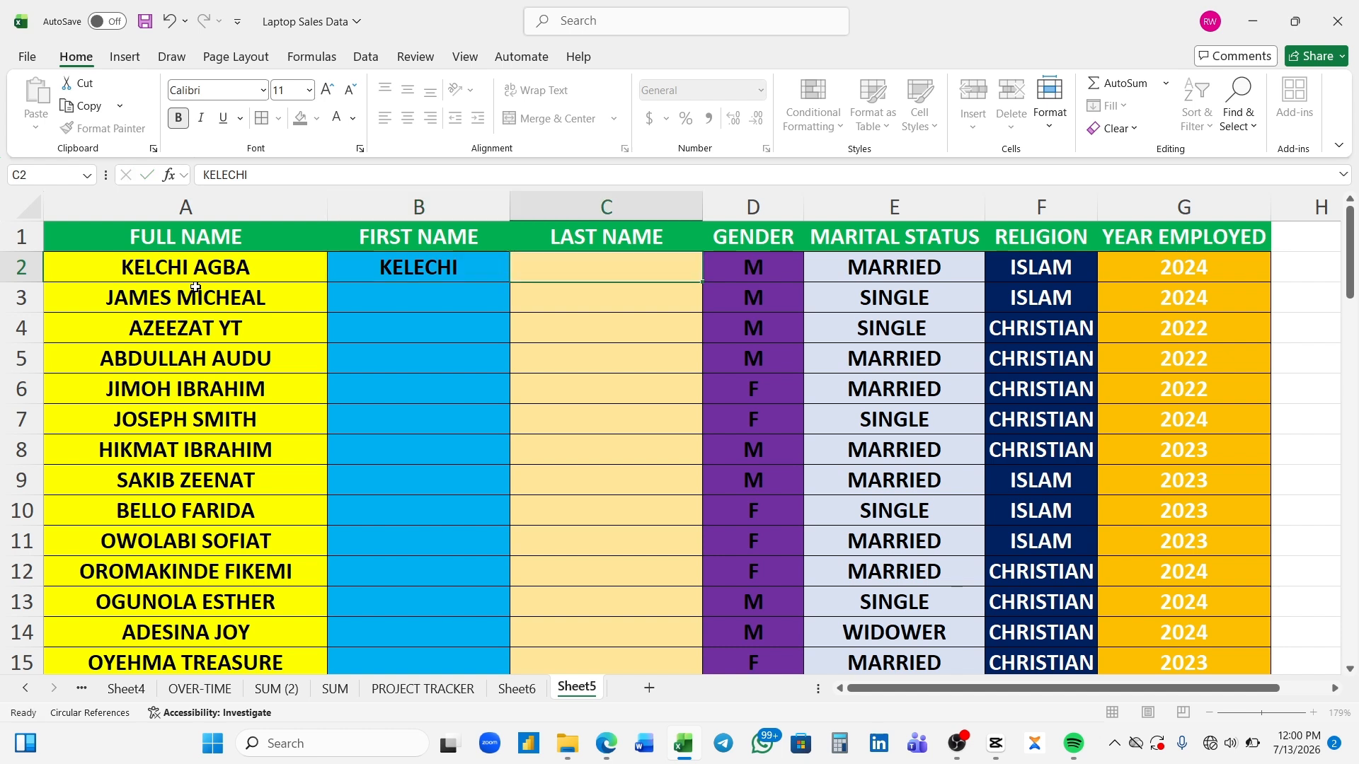
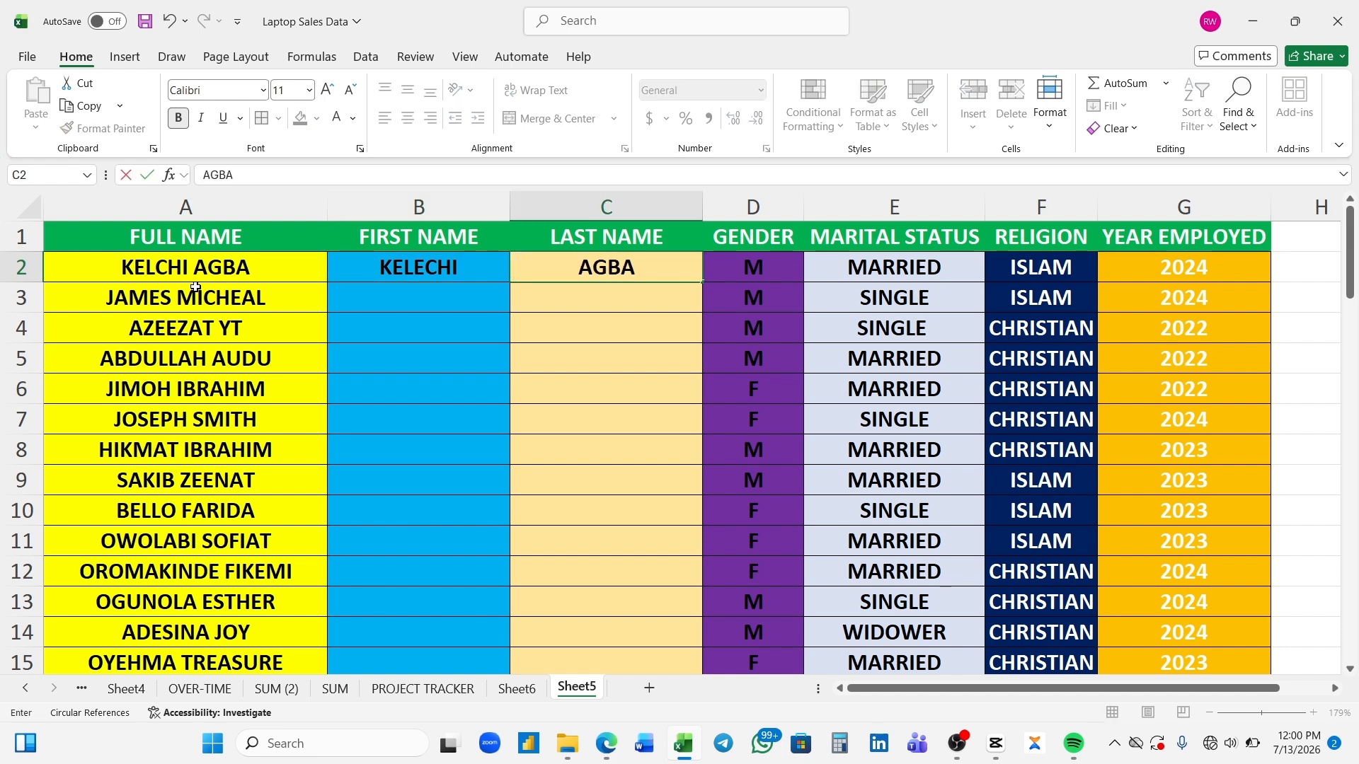
key(Return)
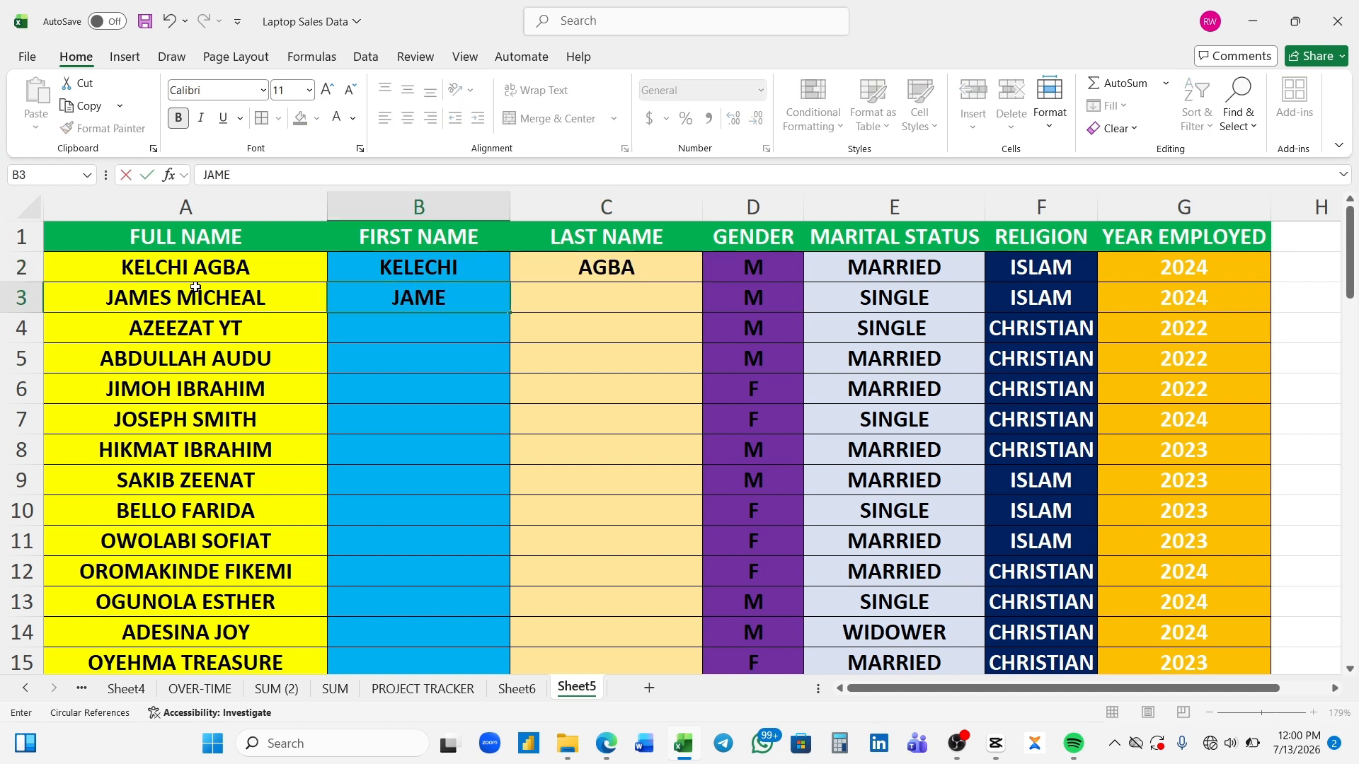
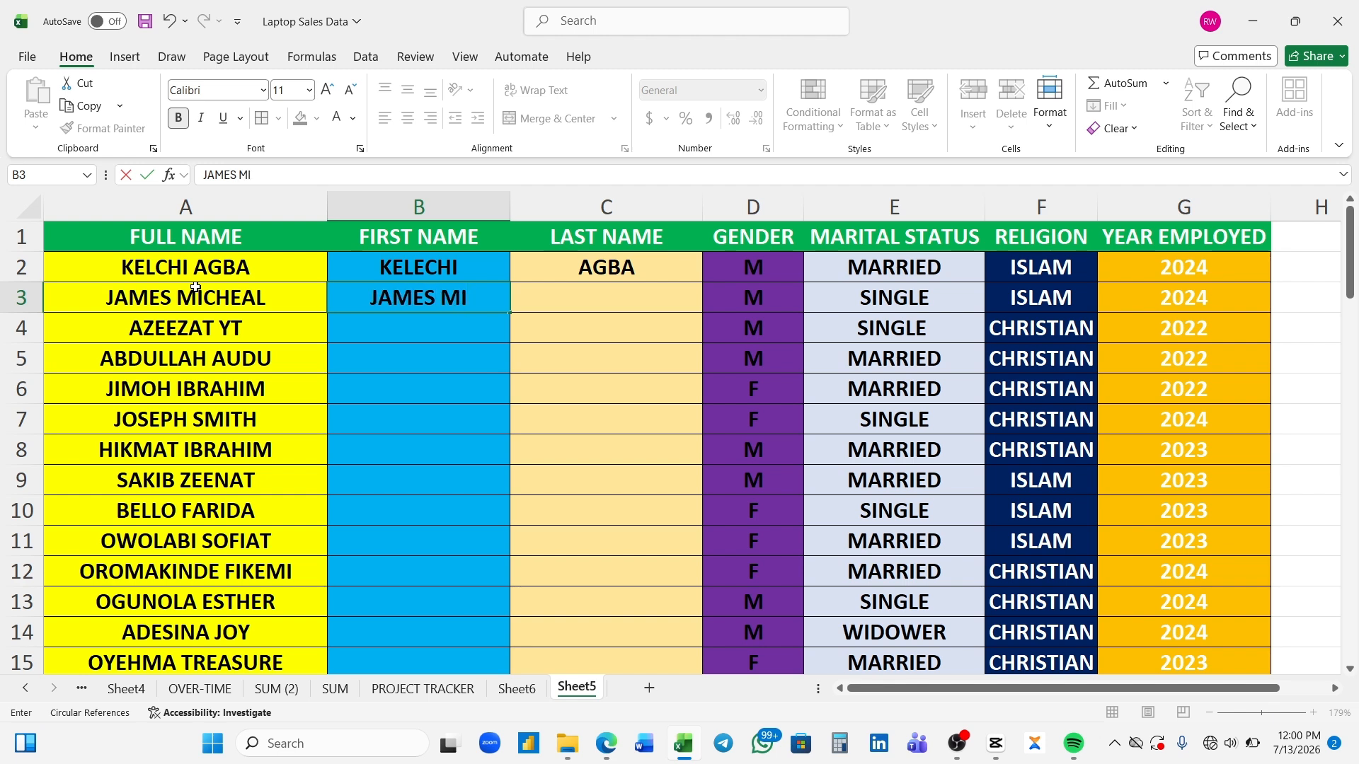
- Enter the second employee's first name in B3 and last name in C3
key(Tab)
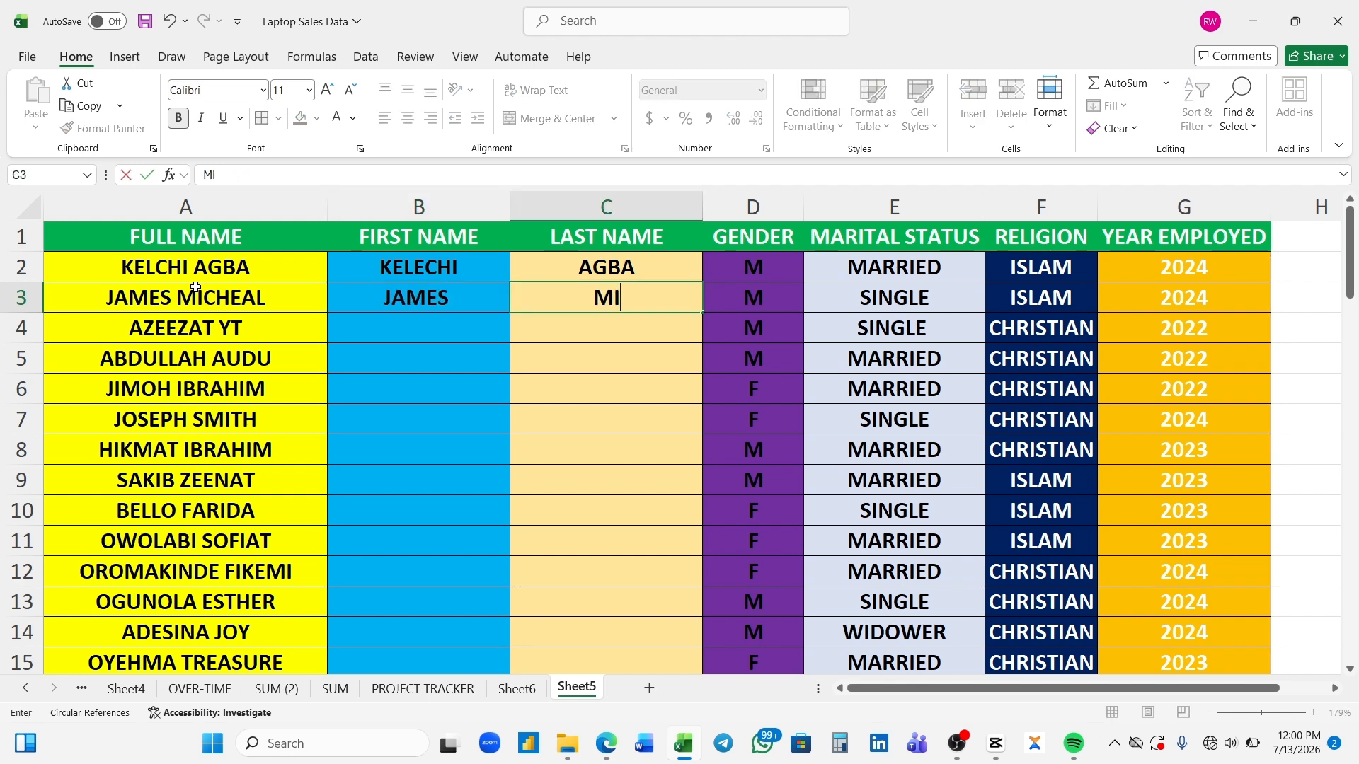
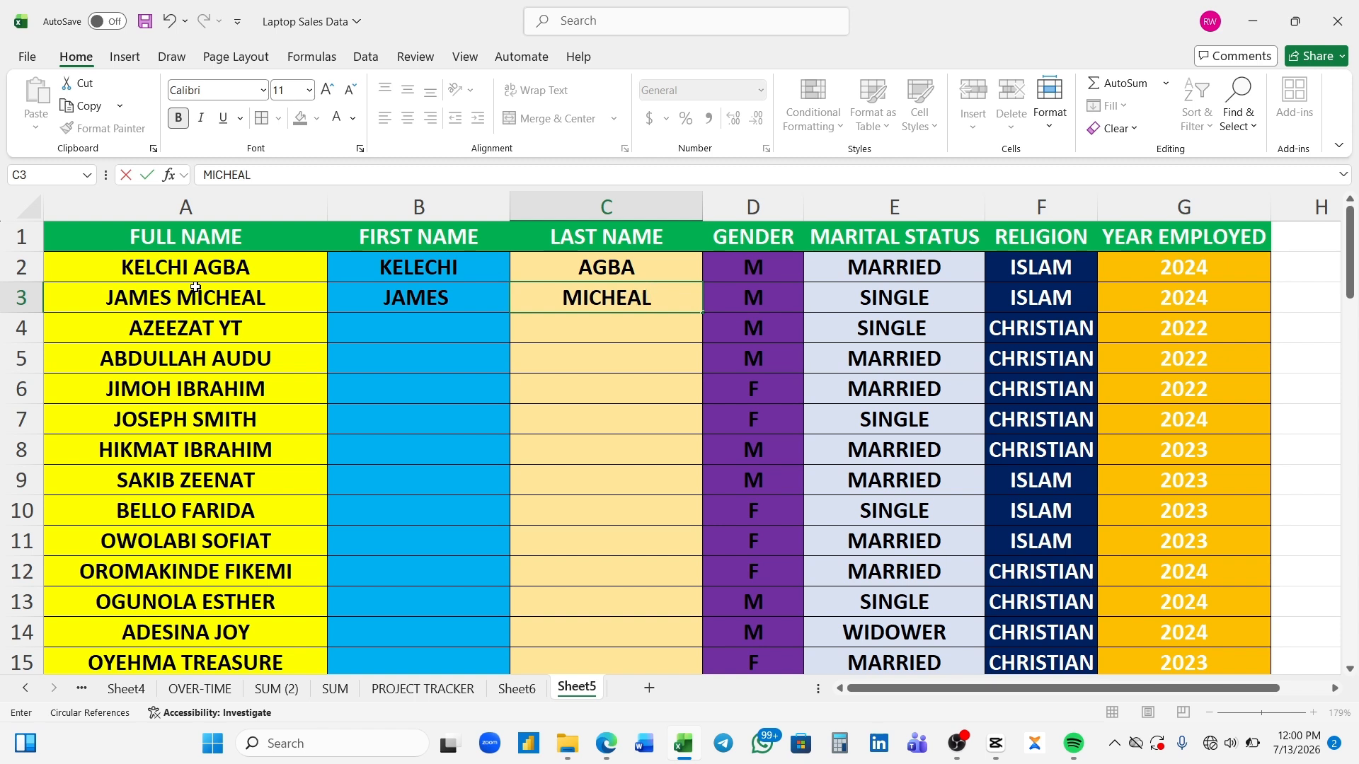
key(Return)
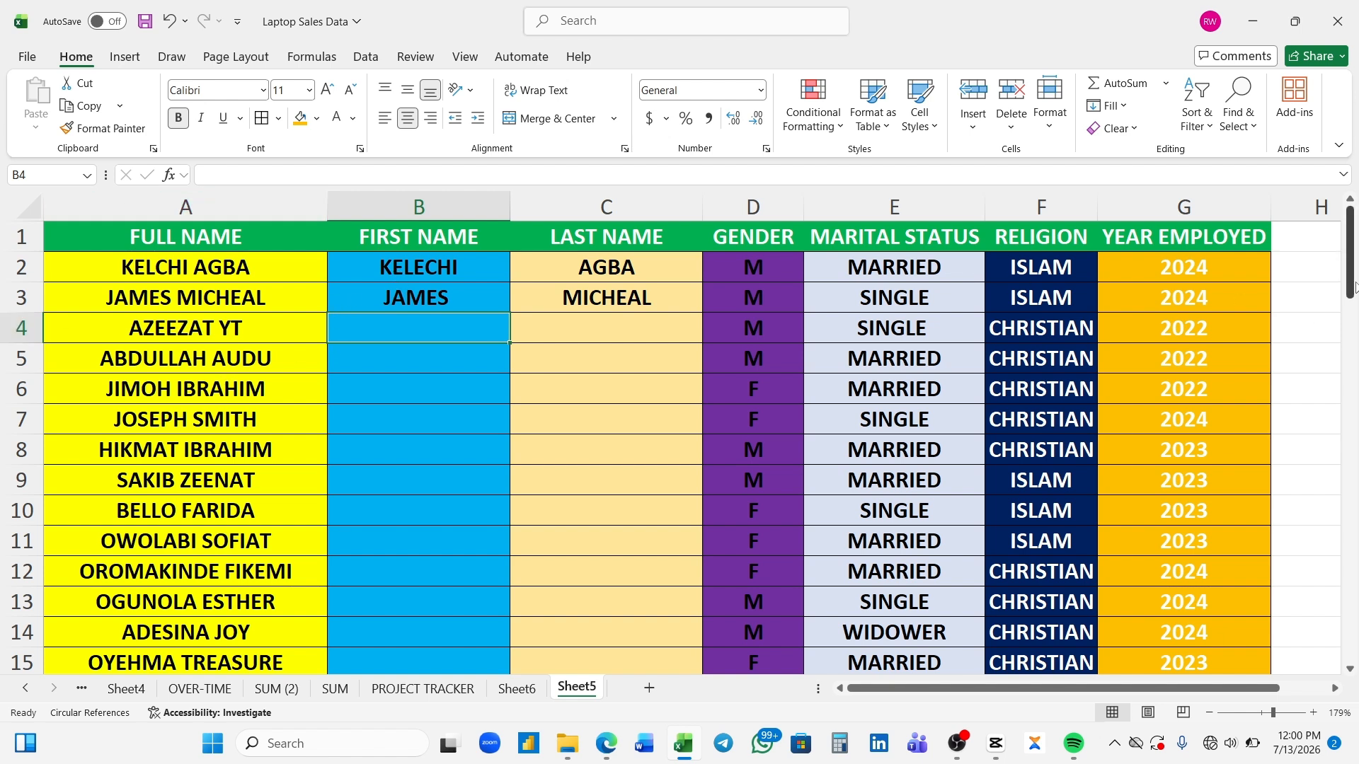
- Delete the first and last names entered in B2:C3
drag(1353, 282, 1321, 241)
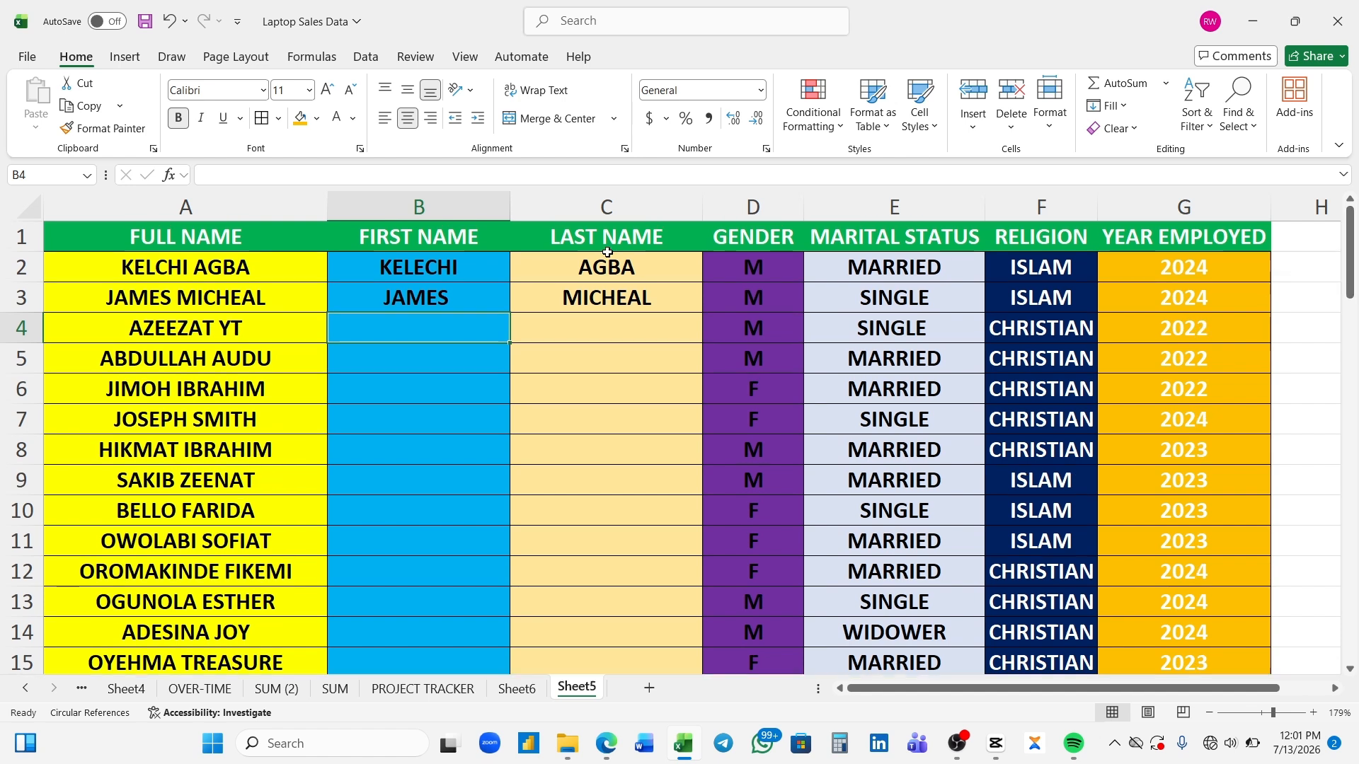
click(445, 286)
key(BackSpace)
click(458, 269)
key(BackSpace)
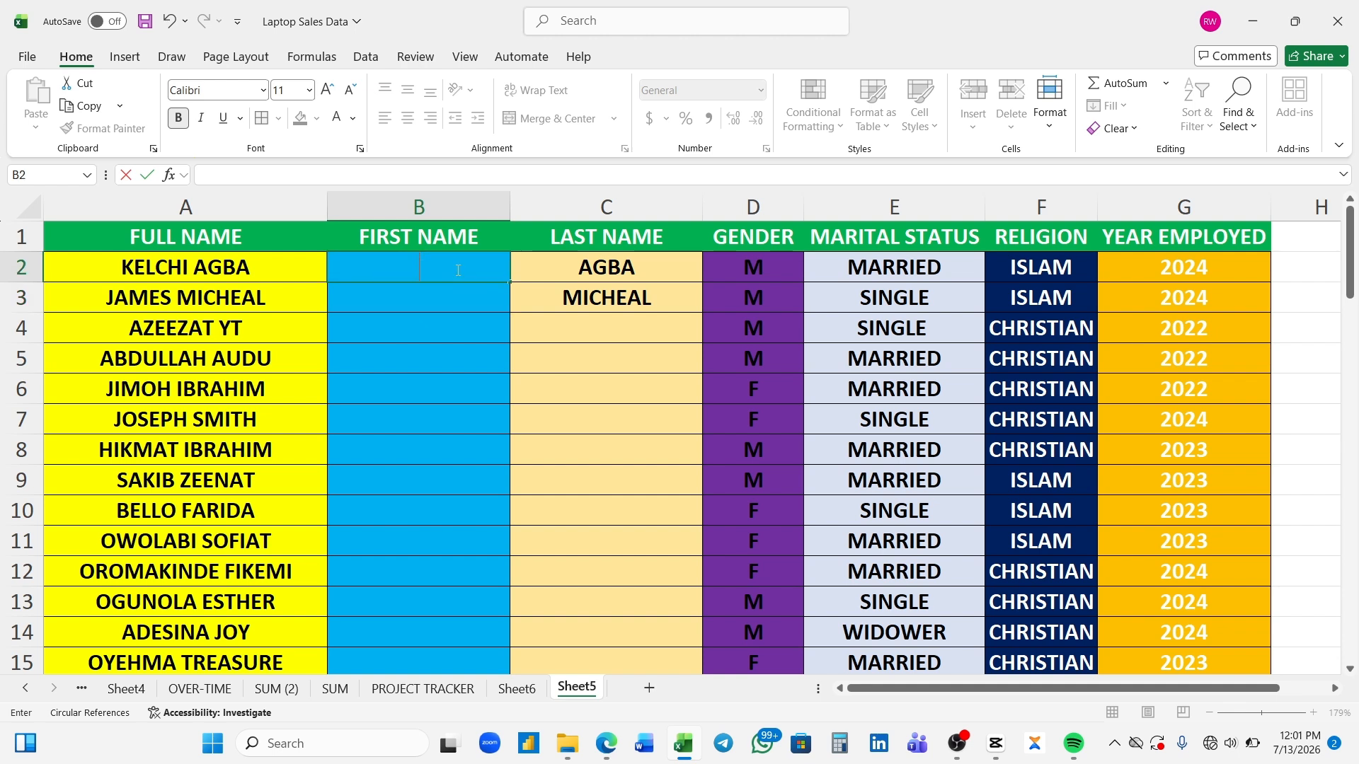
click(582, 275)
key(BackSpace)
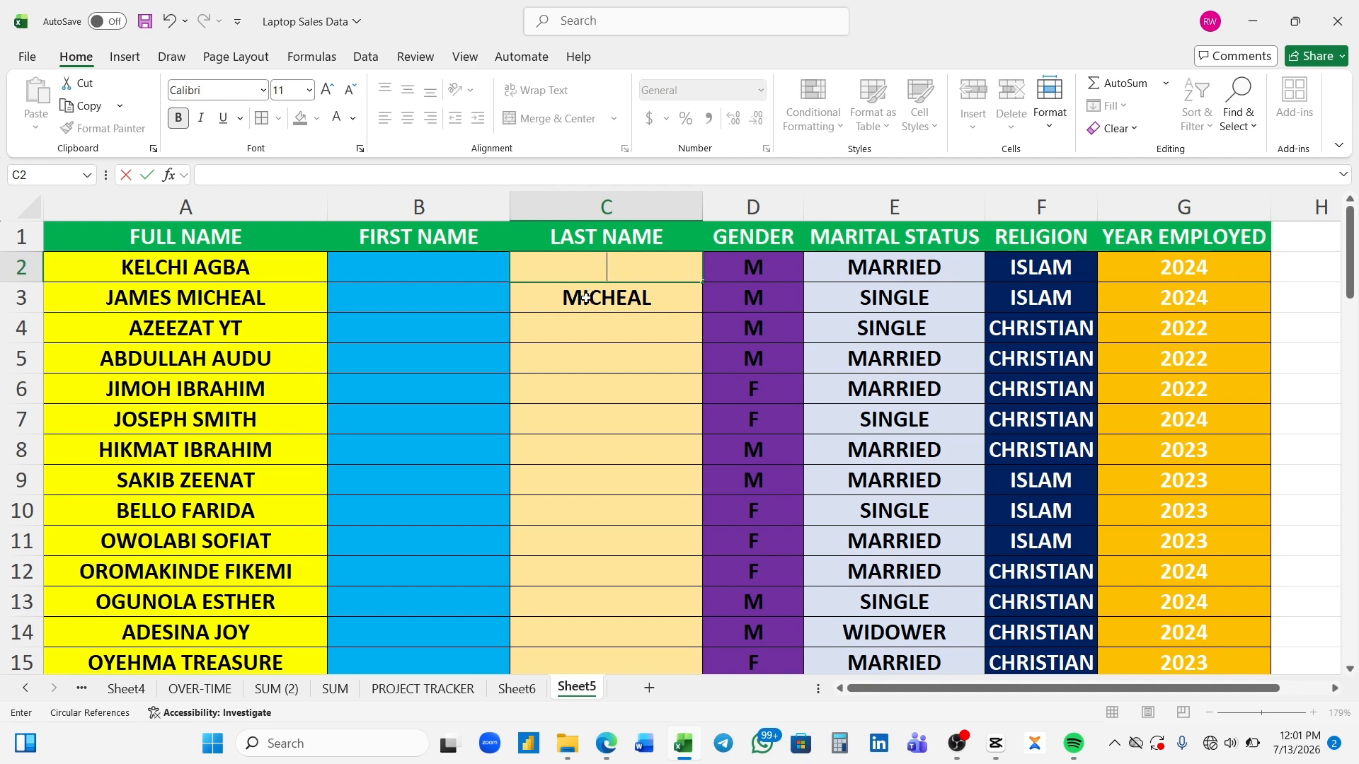
click(585, 298)
key(BackSpace)
- Enter the sample first name in B2 and last name in C2, based on the full name in A2
click(412, 271)
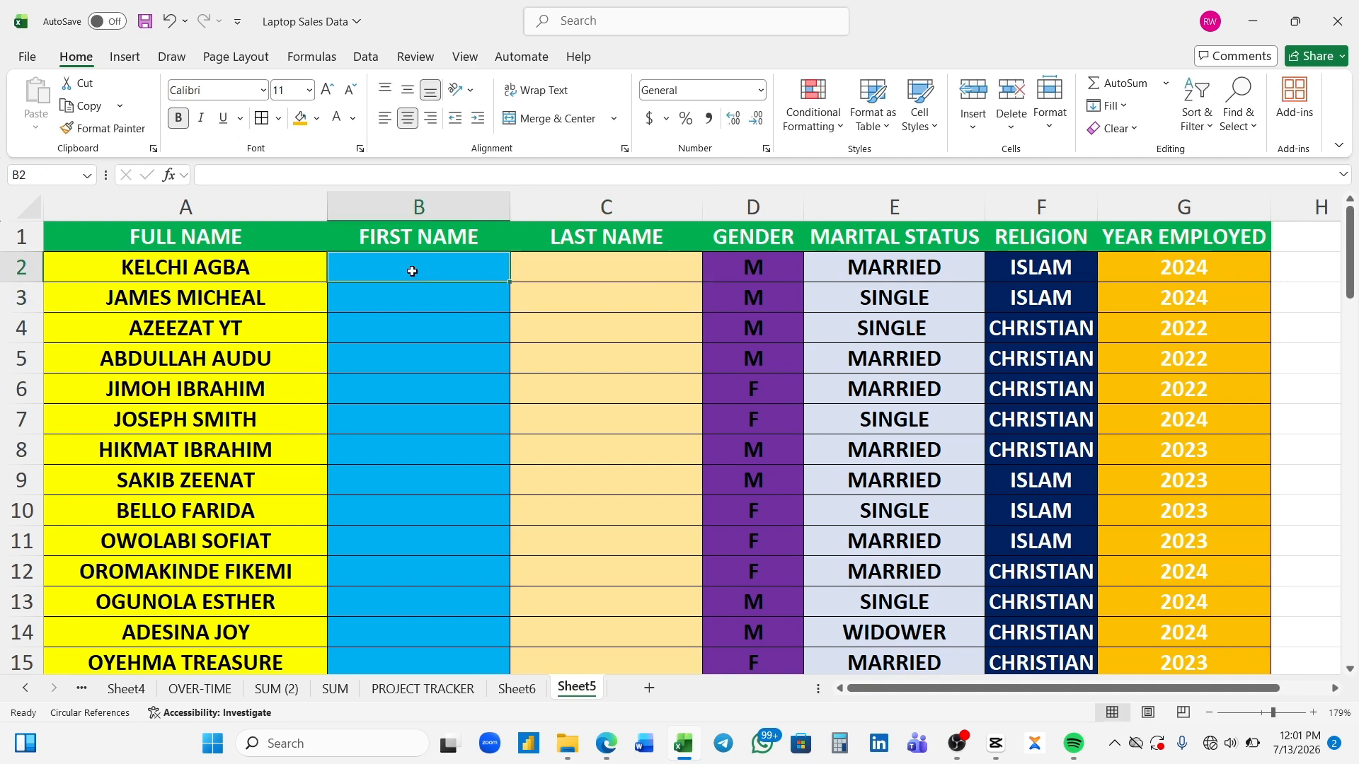
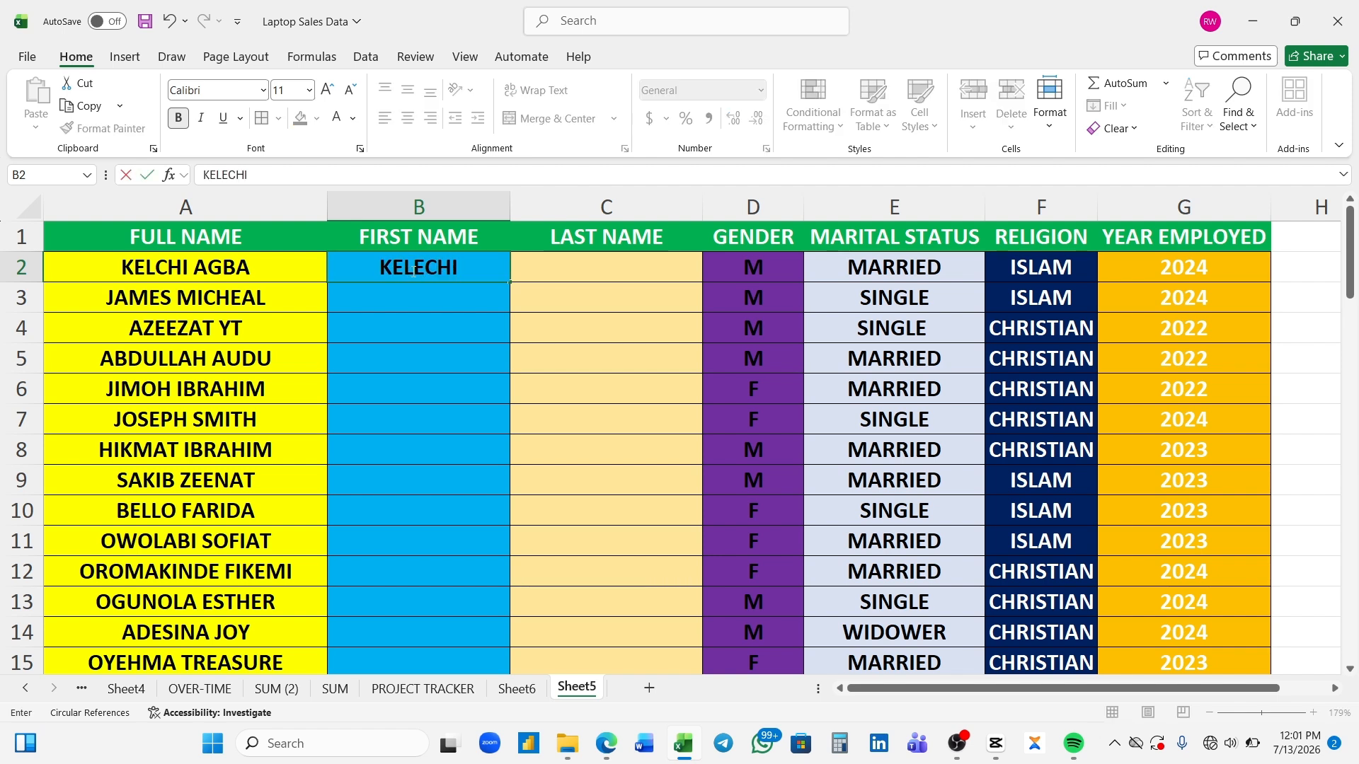
key(Tab)
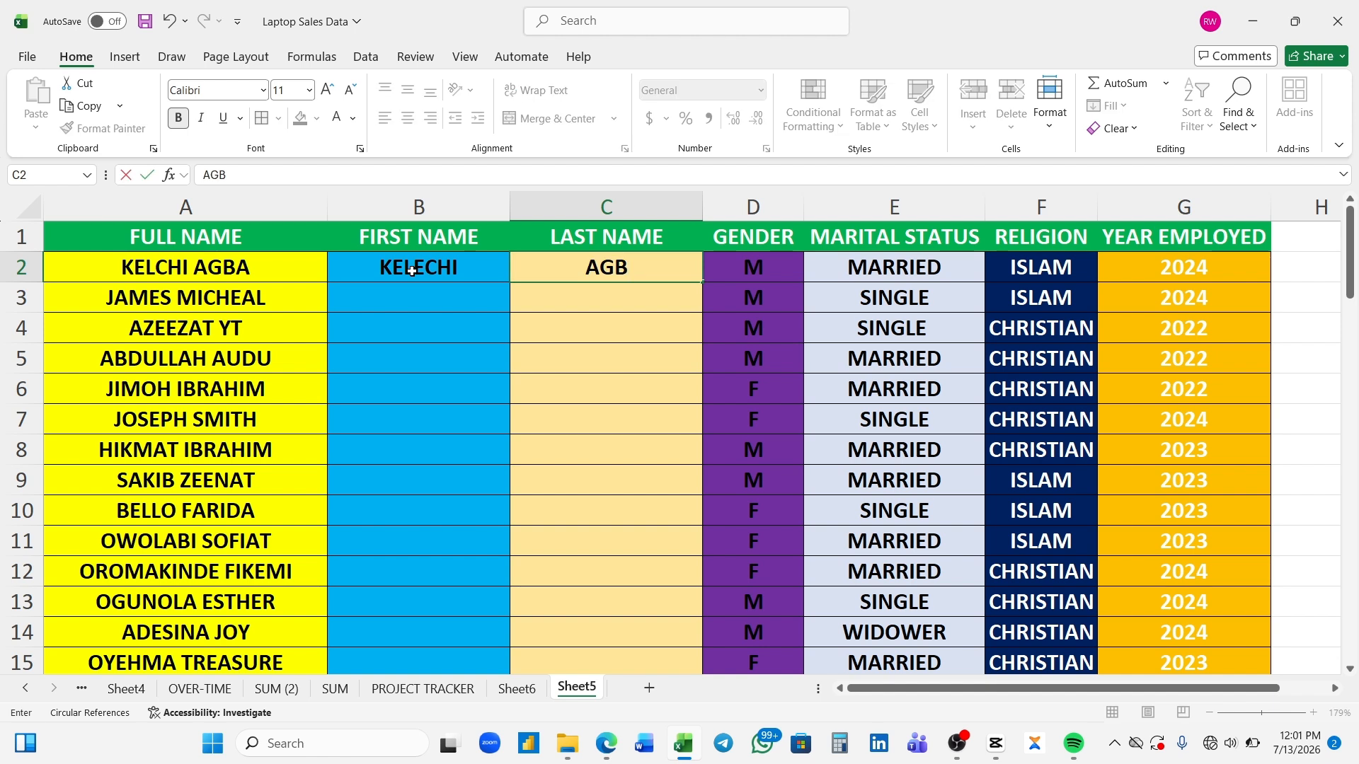
- Flash Fill the FIRST NAME column from B3 and the LAST NAME column from C3
click(378, 301)
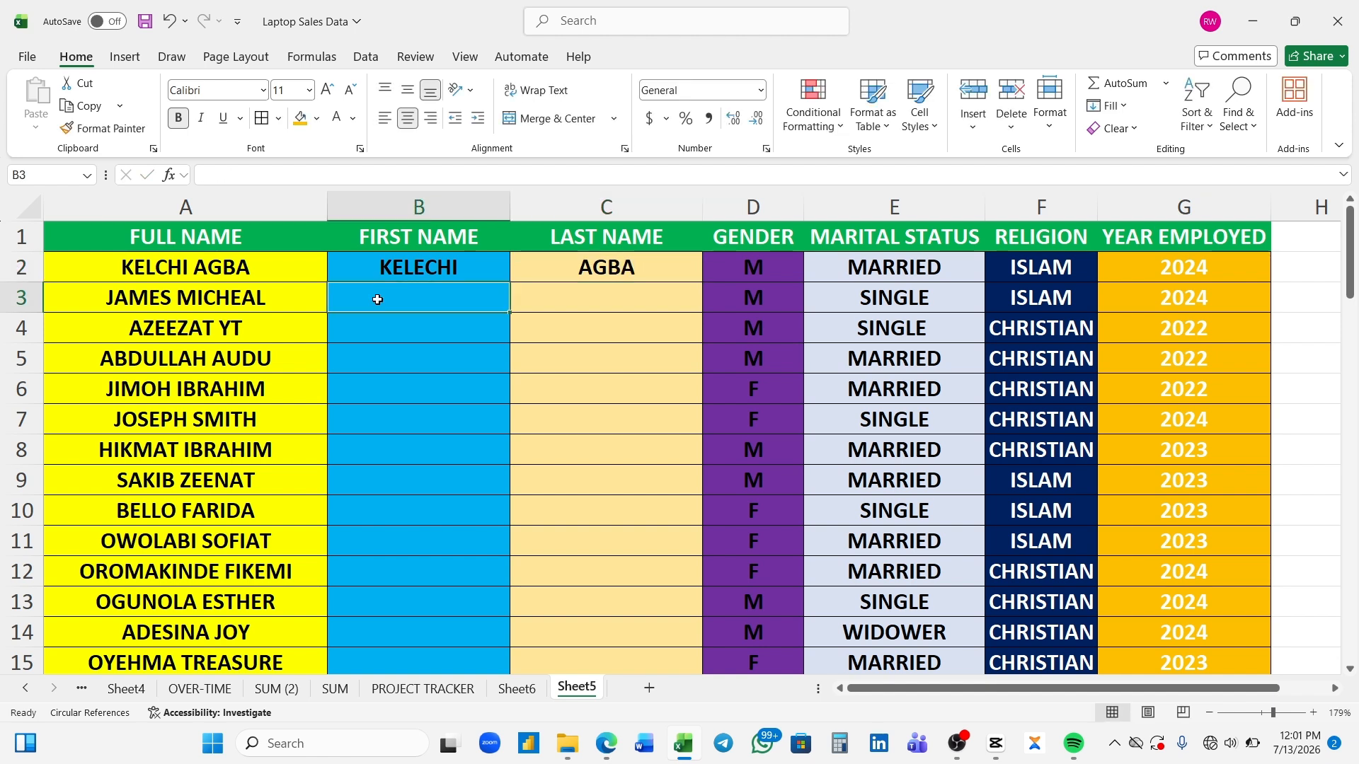
key(ctrl+e)
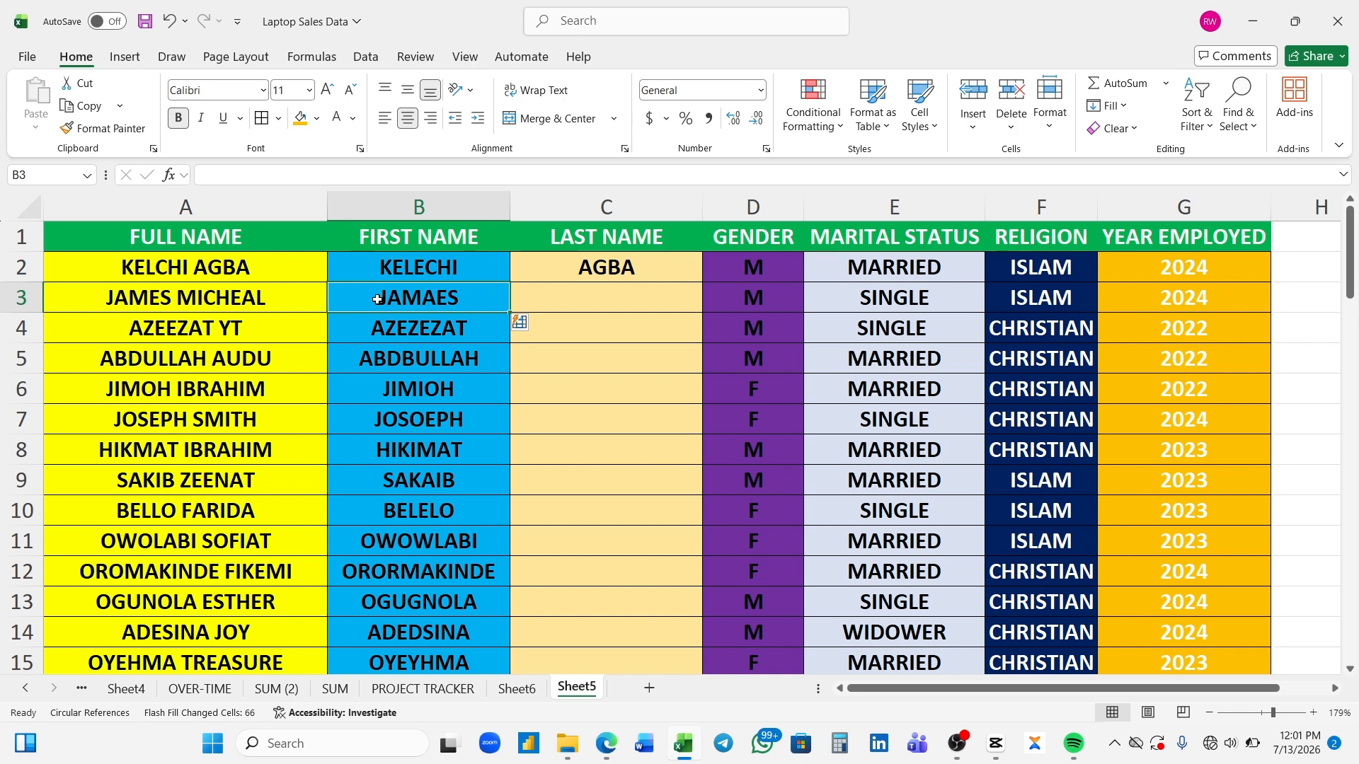
click(565, 298)
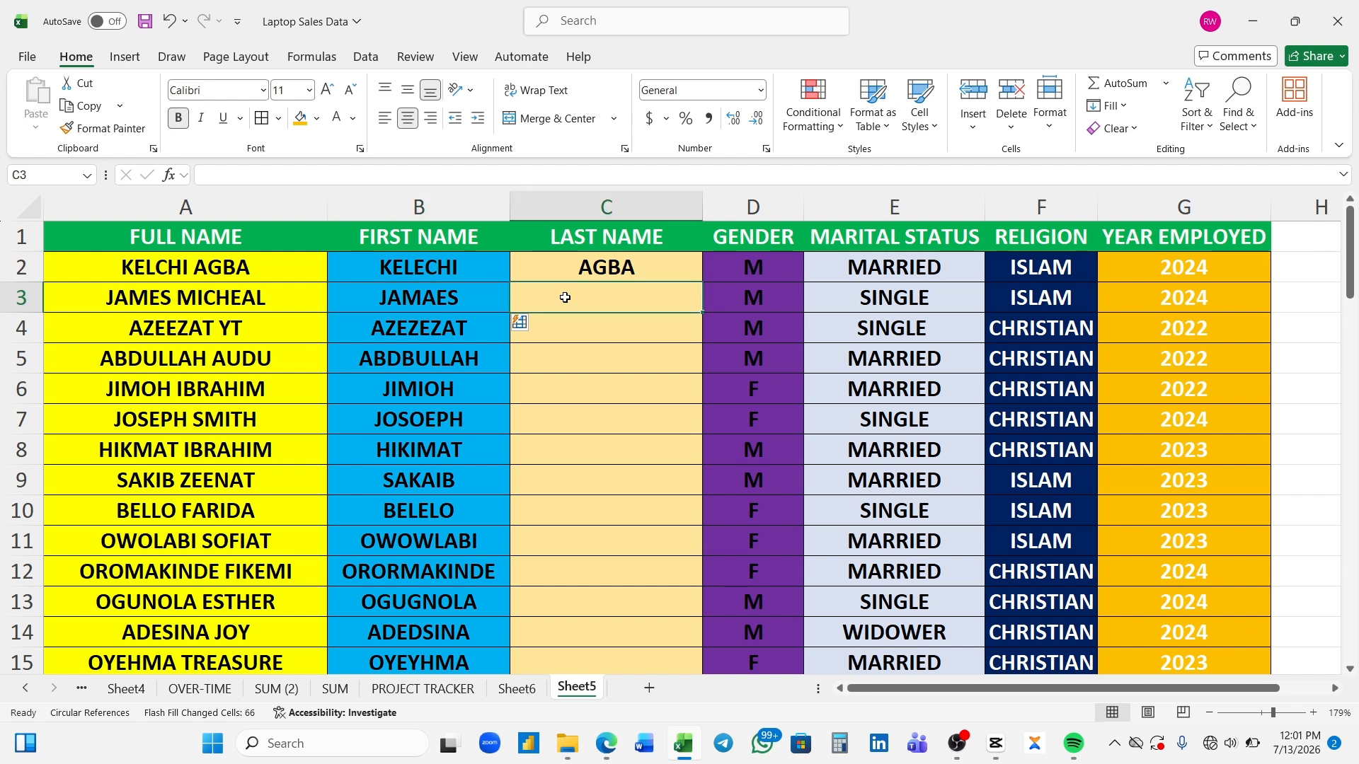
key(ctrl+e)
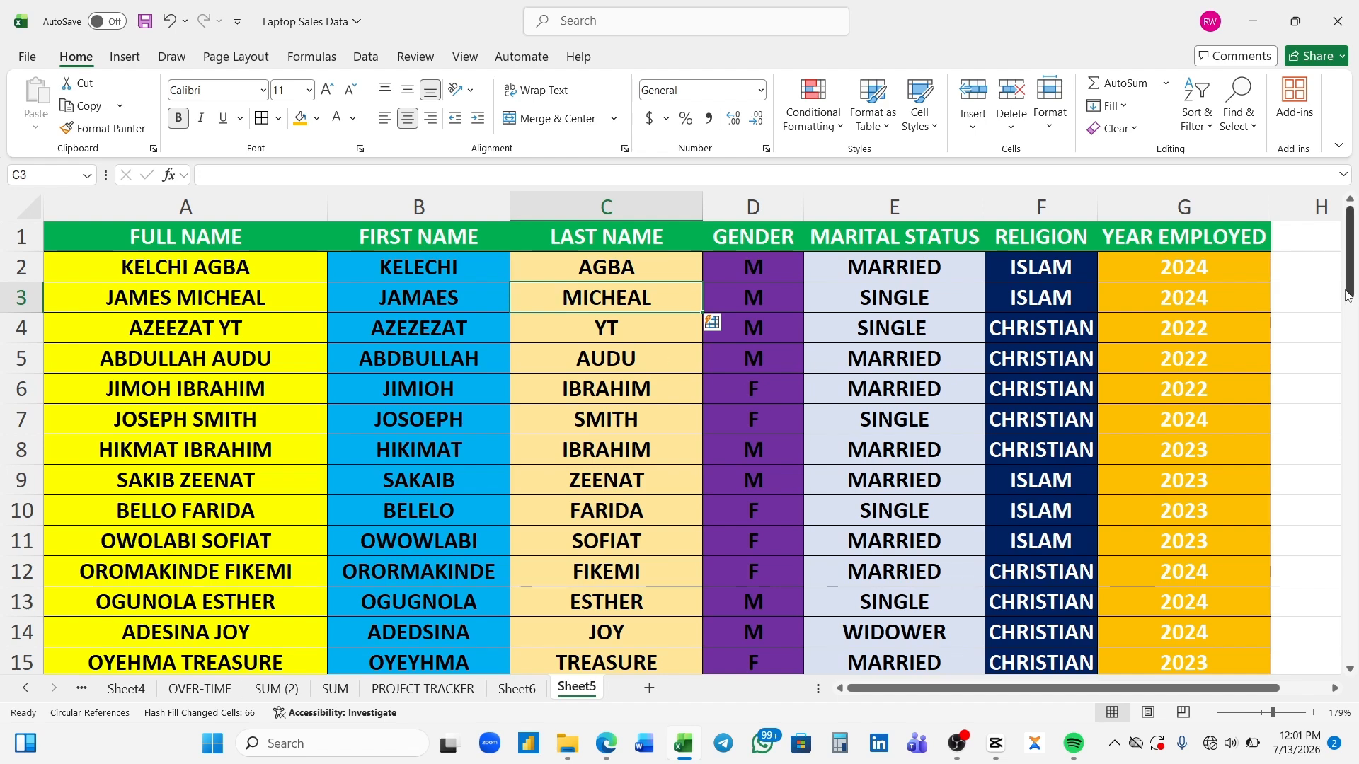
drag(1350, 291, 1352, 262)
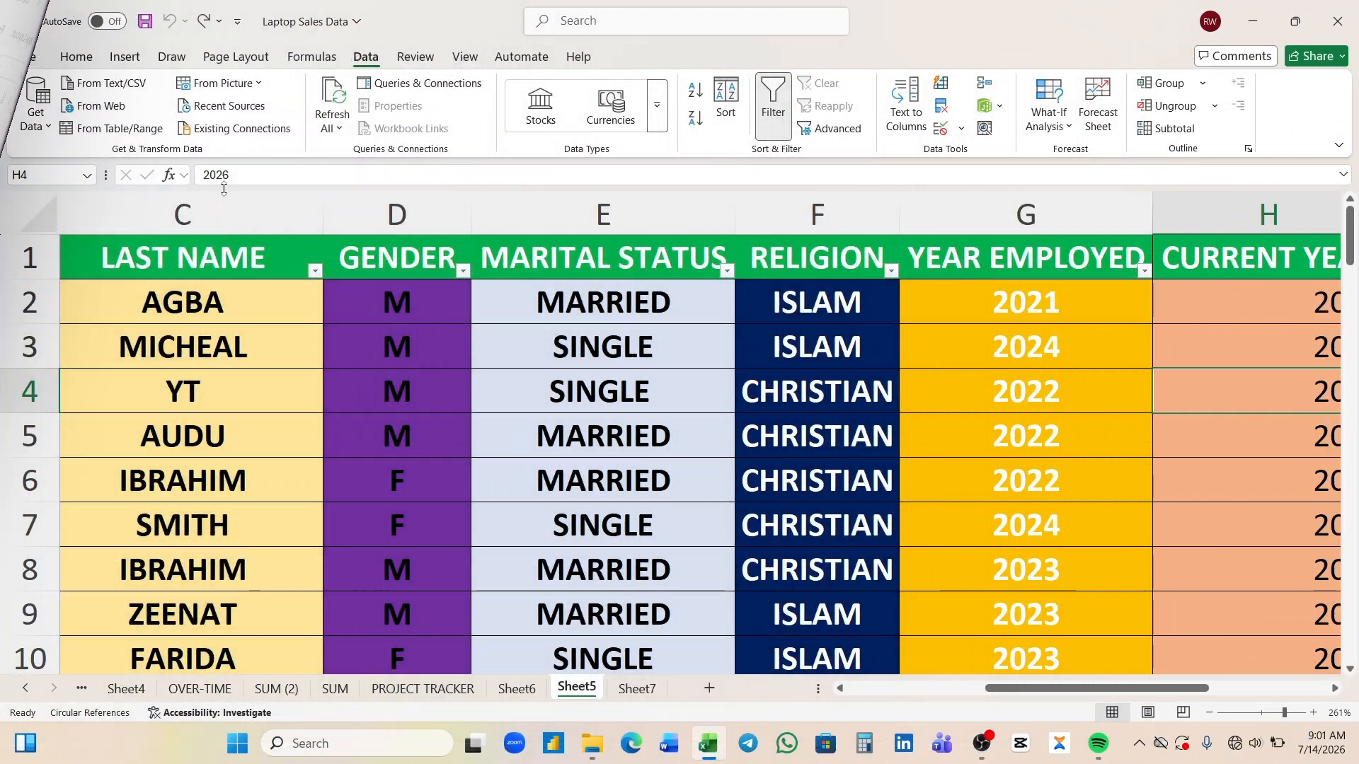
- Review the employee table's columns and examine the sort options for the text values in the GENDER column
click(71, 58)
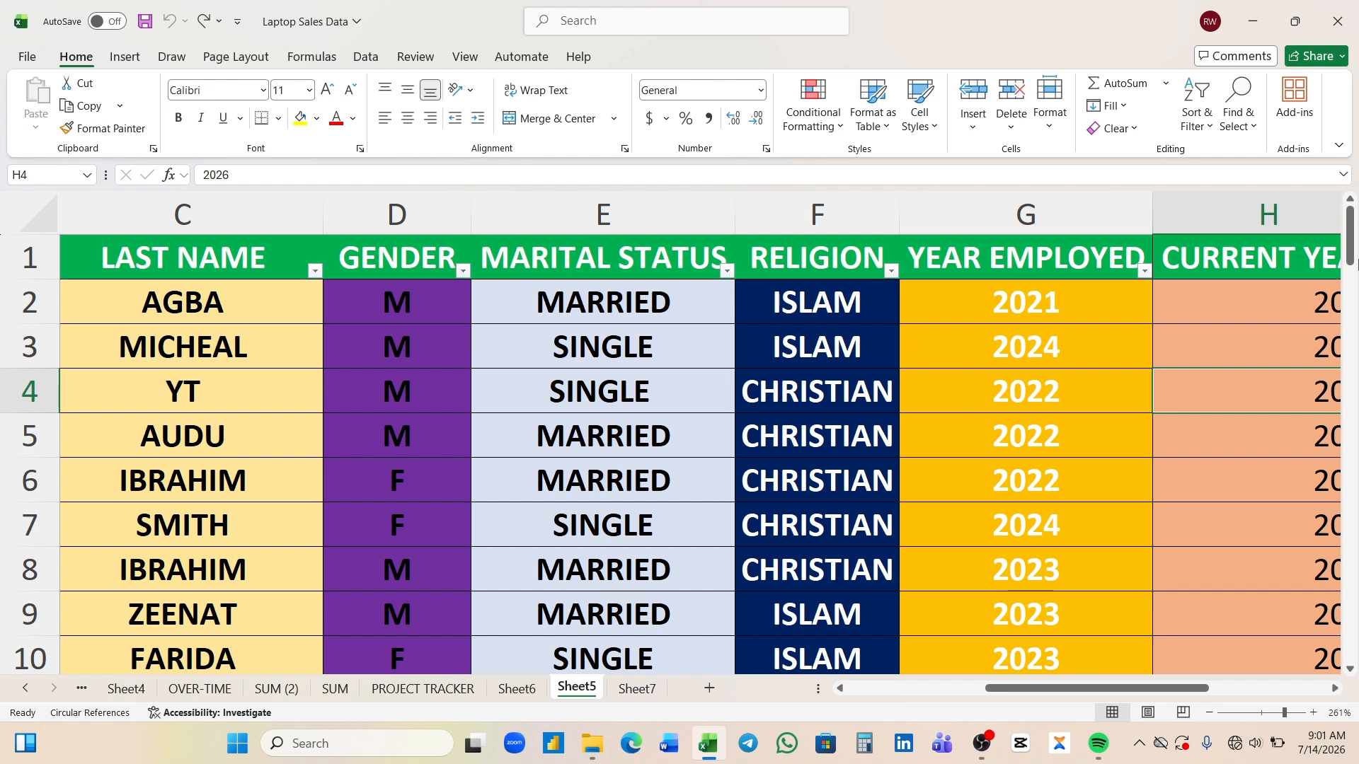
drag(1349, 262, 1352, 241)
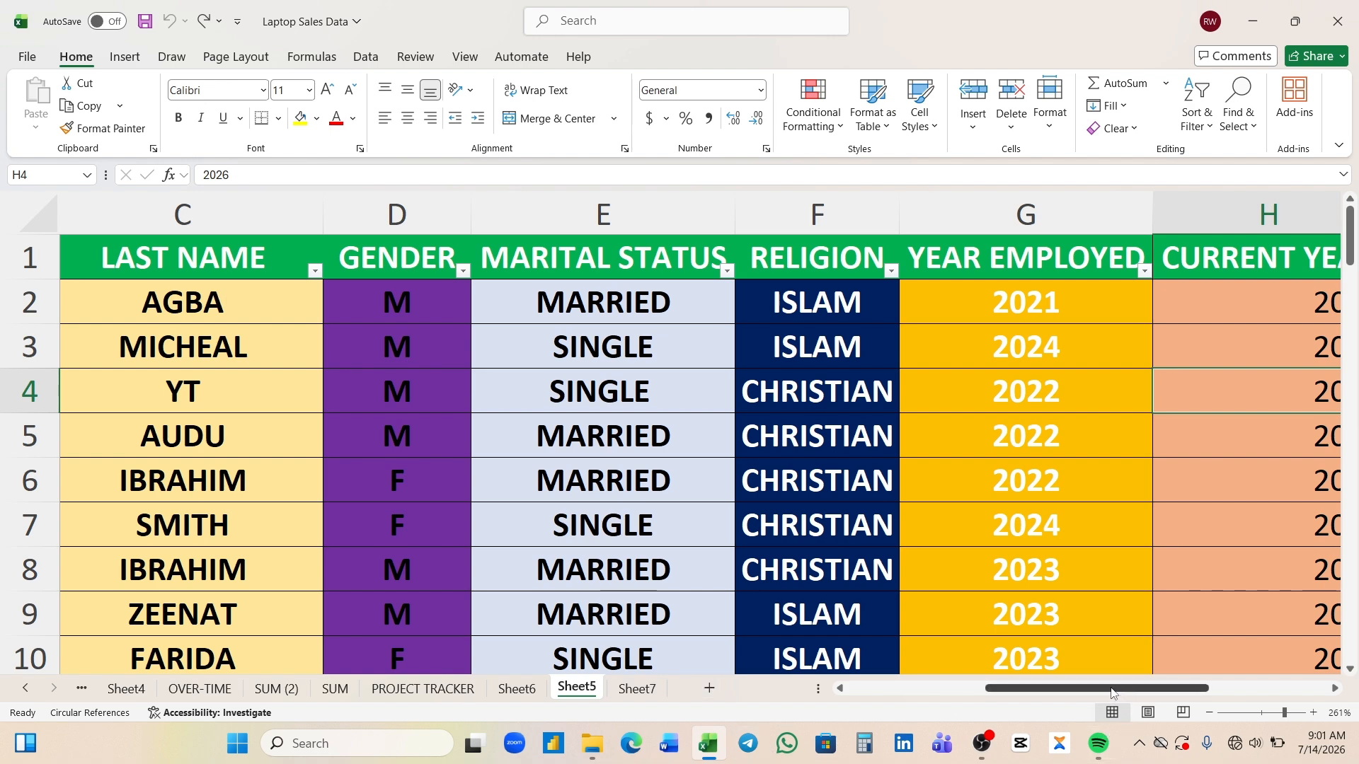
drag(1116, 693, 939, 713)
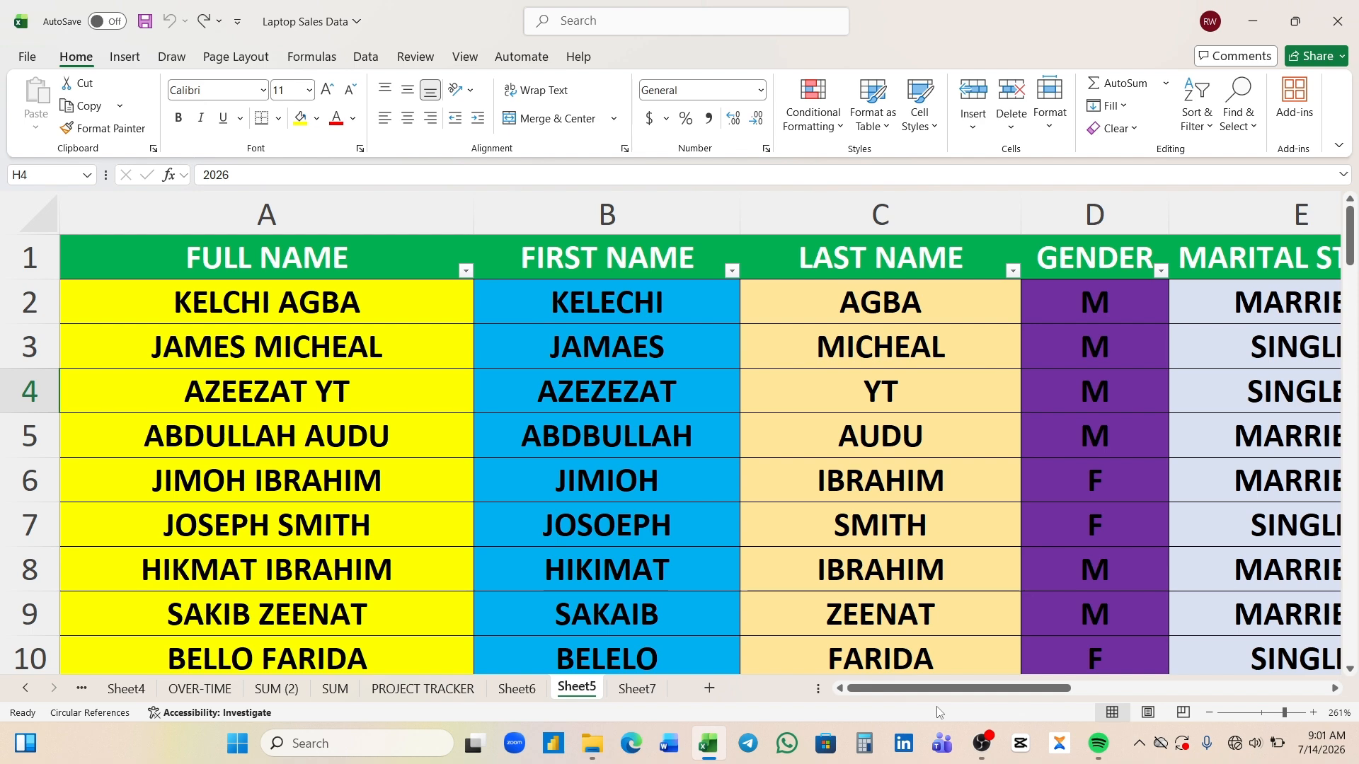
drag(936, 697, 1135, 683)
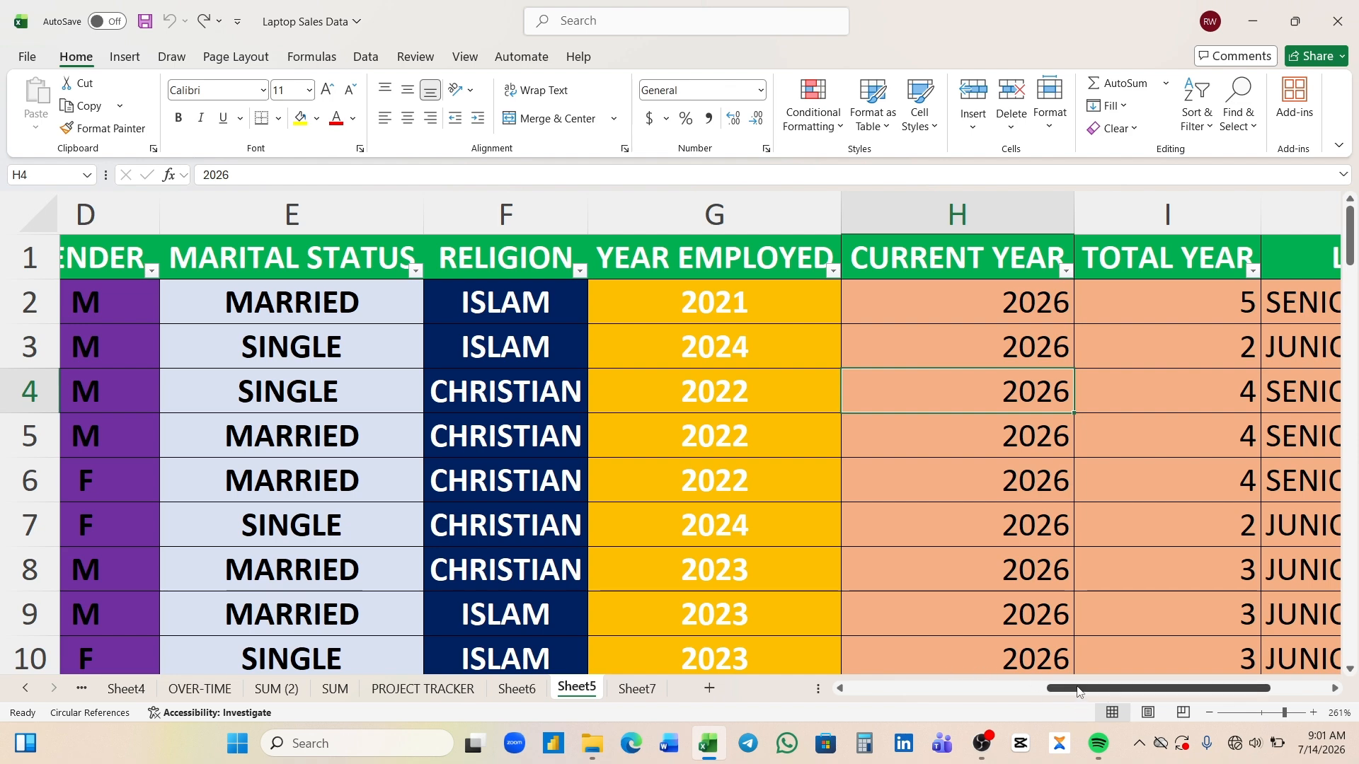
drag(1078, 692, 923, 709)
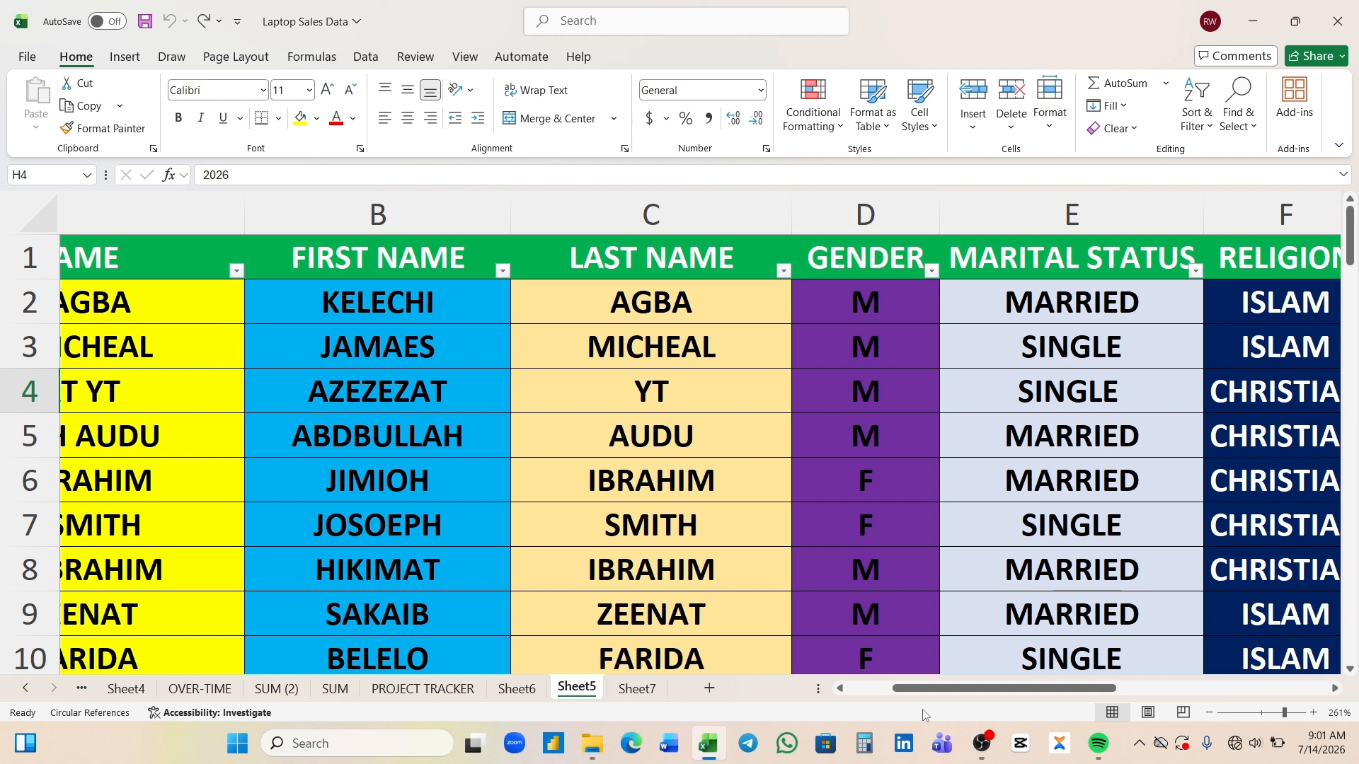
click(820, 314)
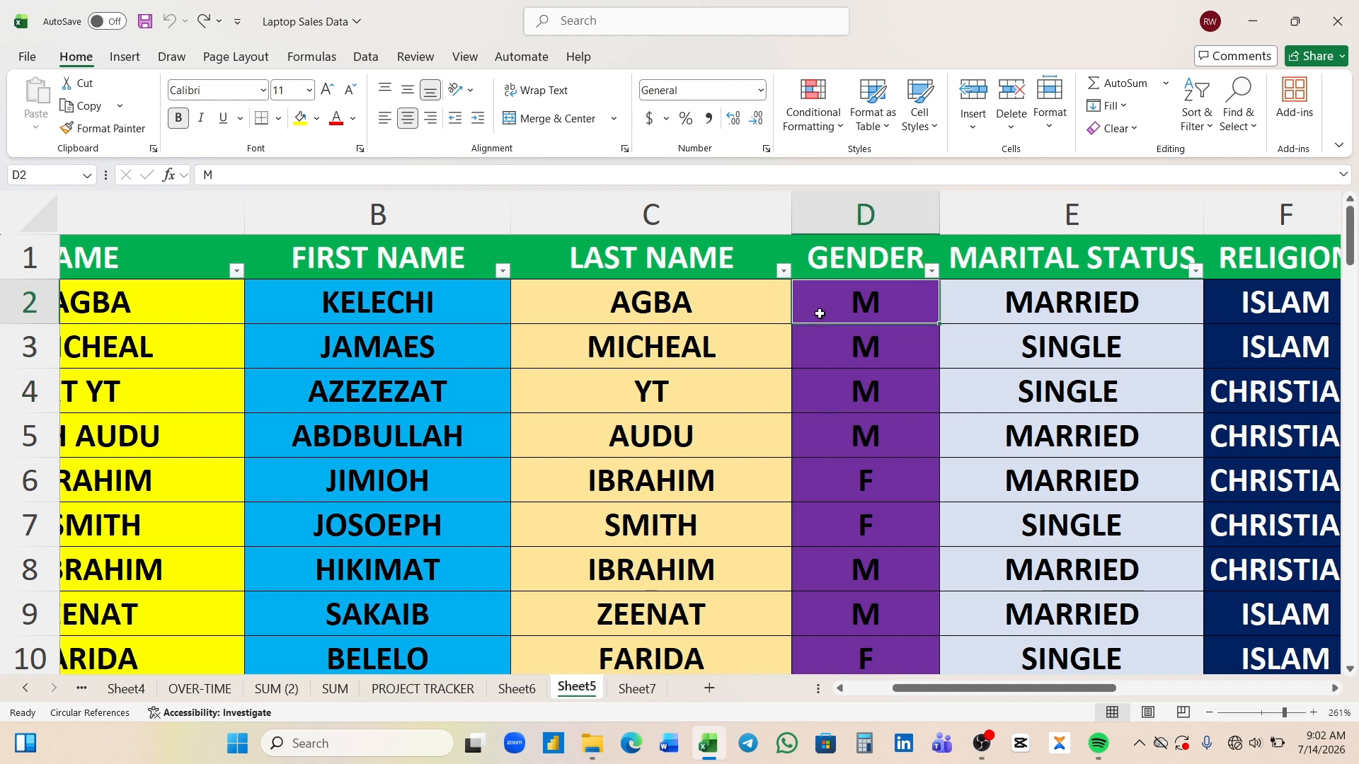
right_click(819, 313)
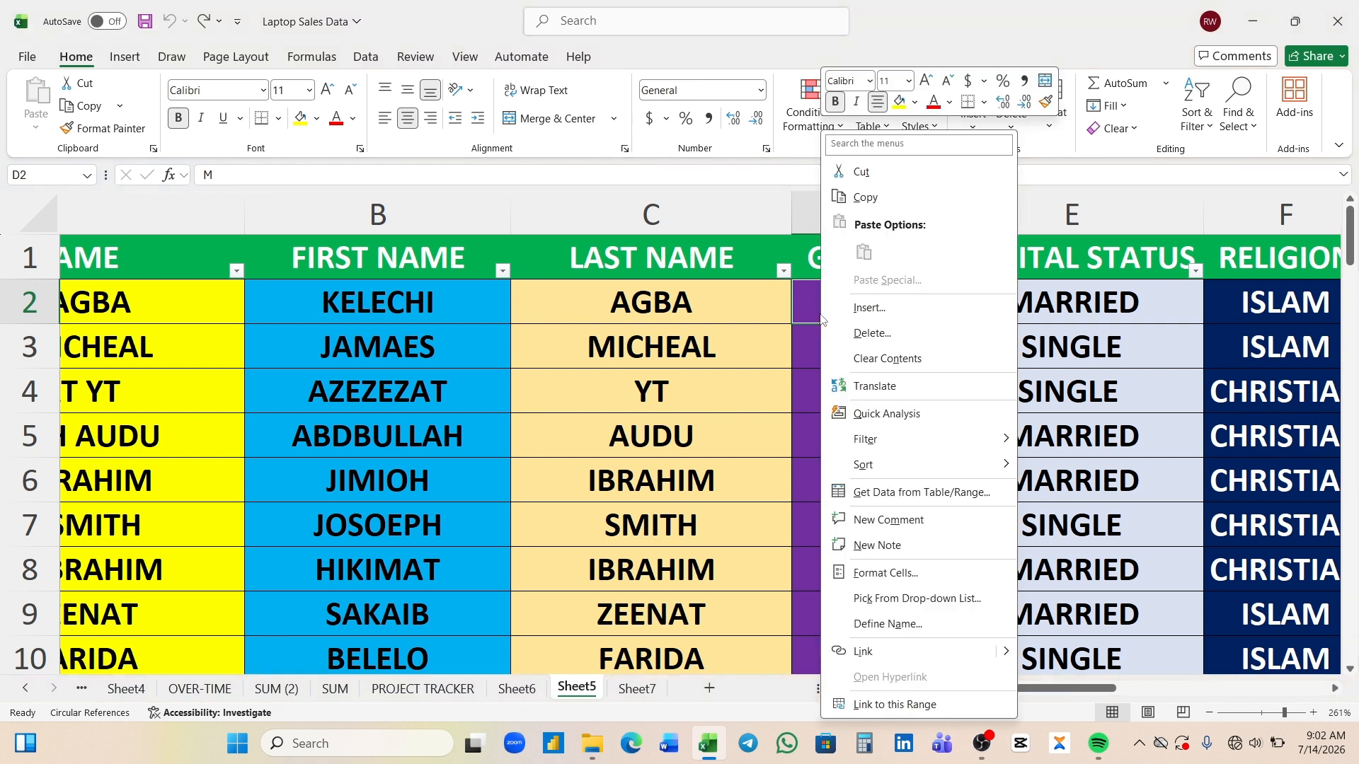
mouse_move(896, 464)
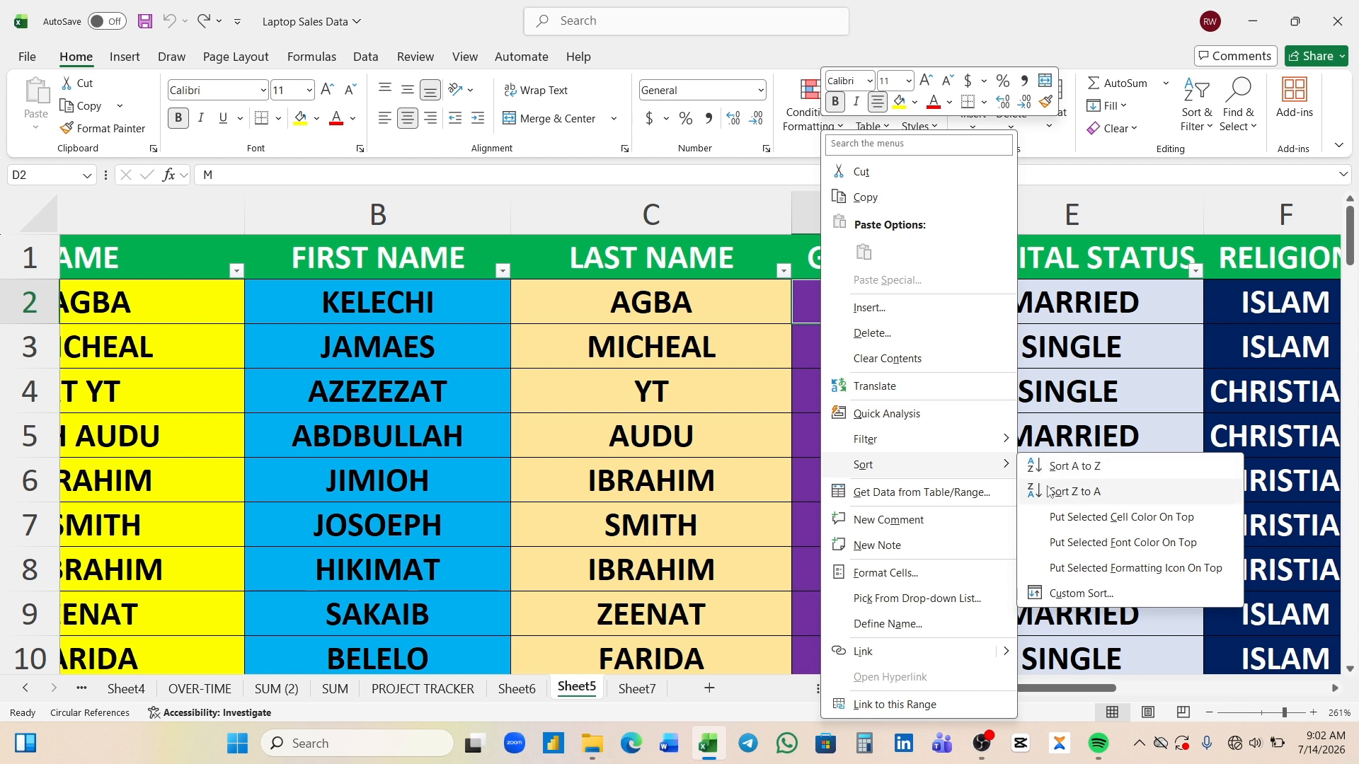
click(1122, 200)
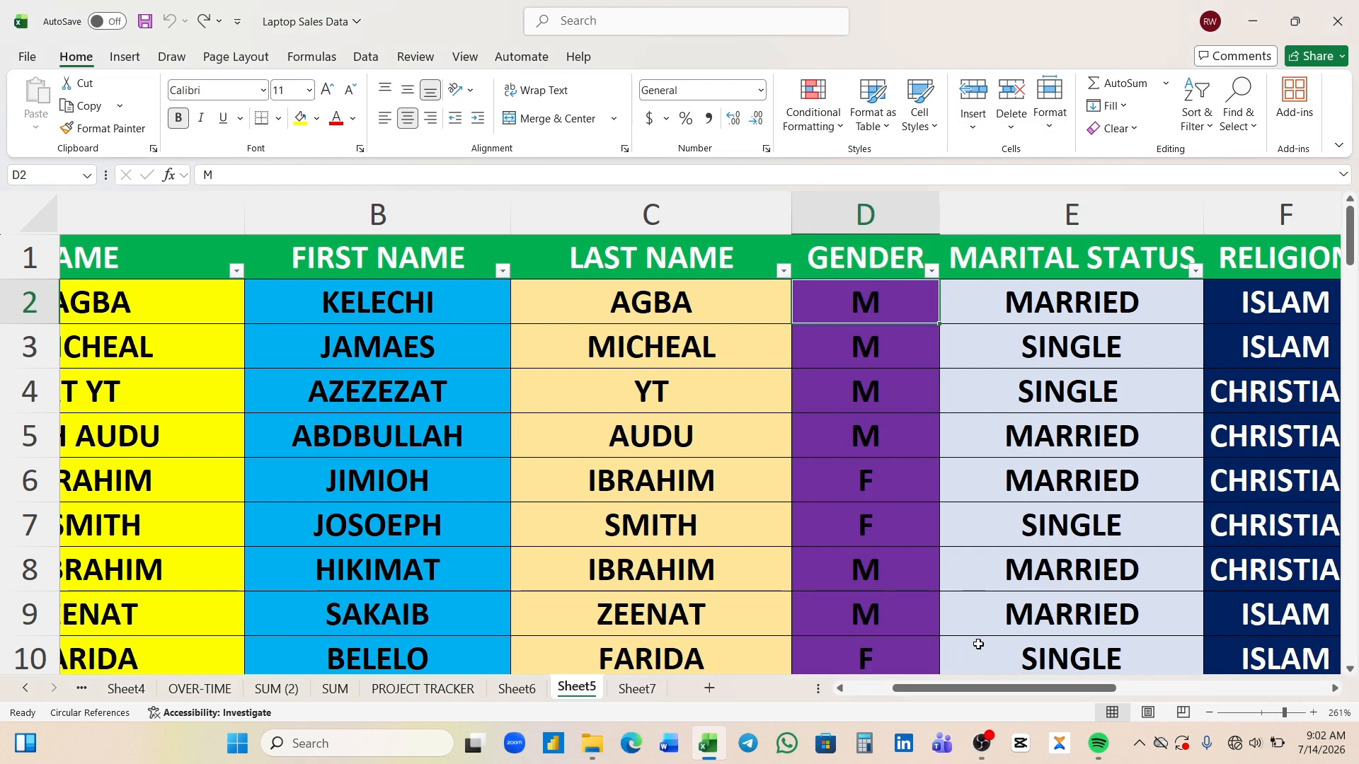
- Look up the sort command for the numeric values in the YEAR EMPLOYED column without applying a sort
drag(981, 691, 1098, 691)
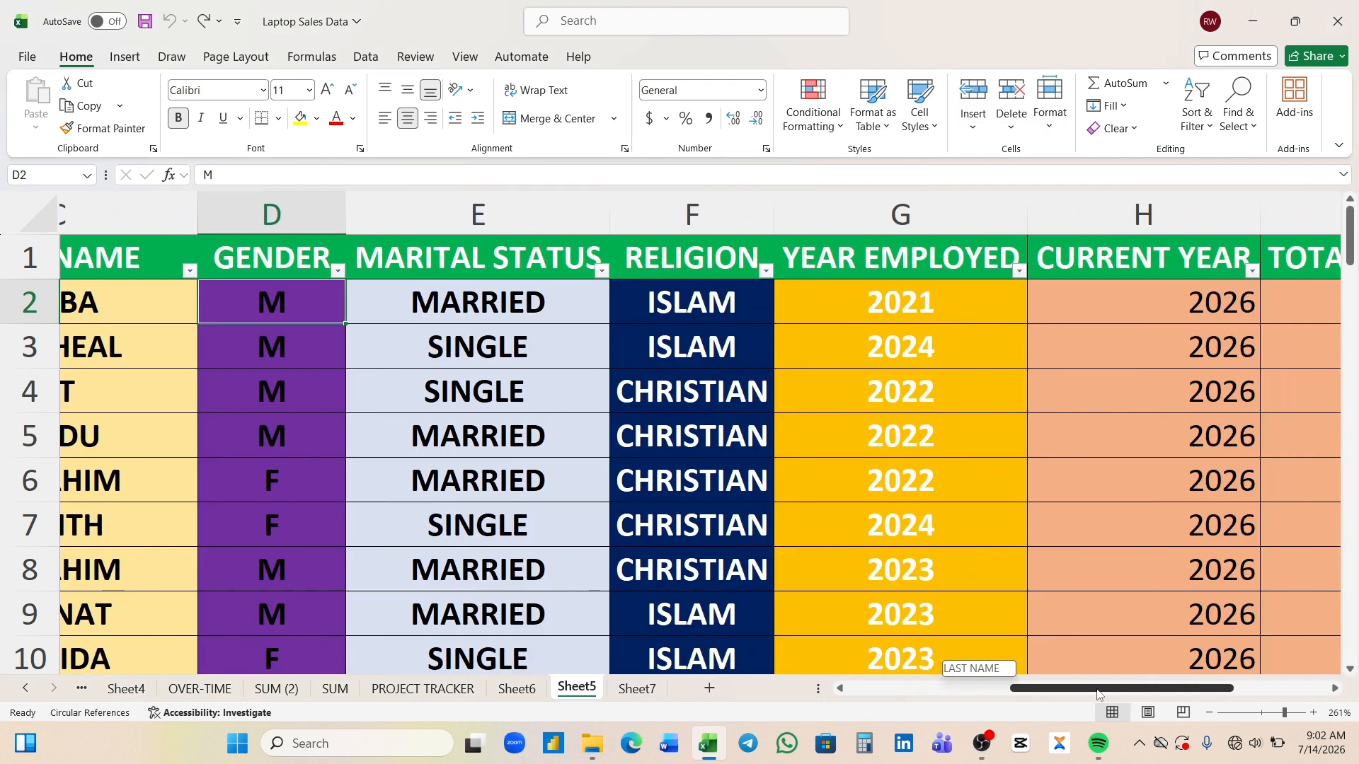
click(941, 304)
right_click(941, 303)
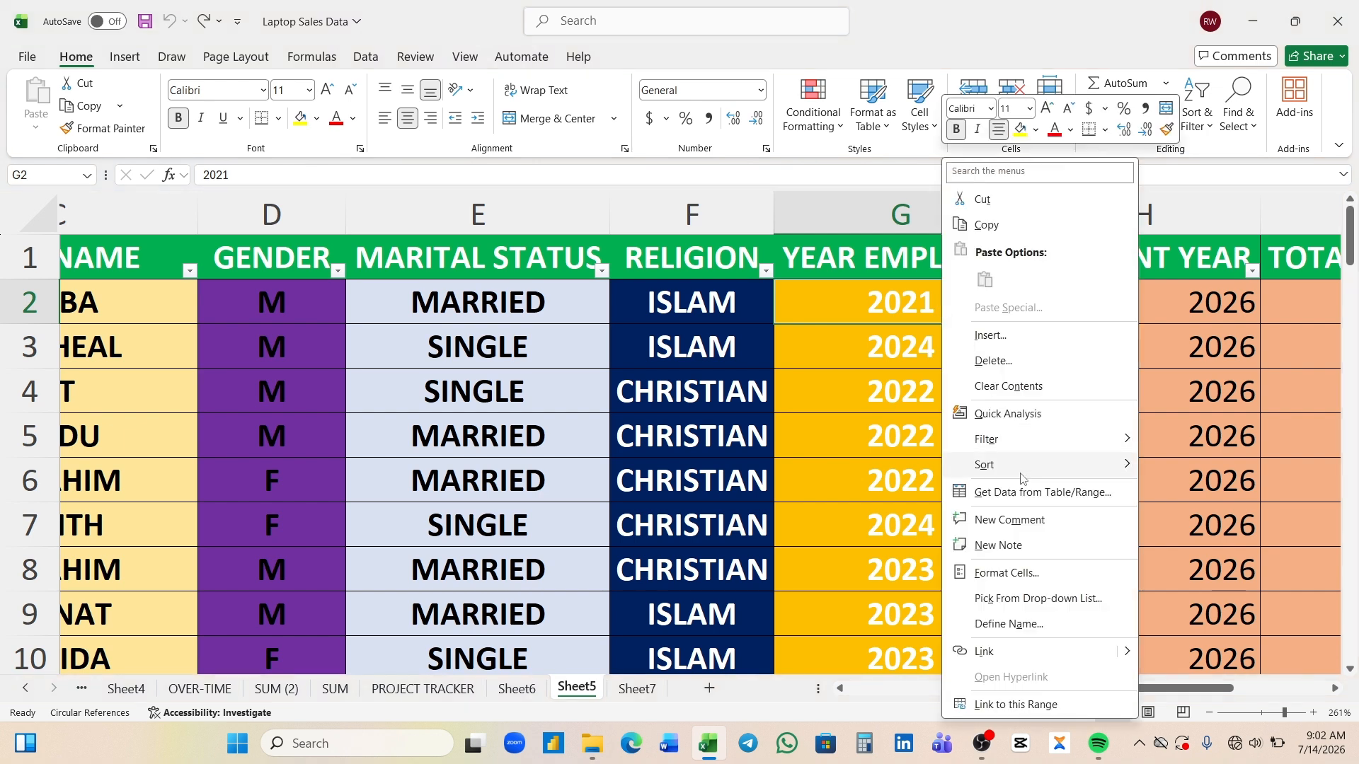
mouse_move(1018, 470)
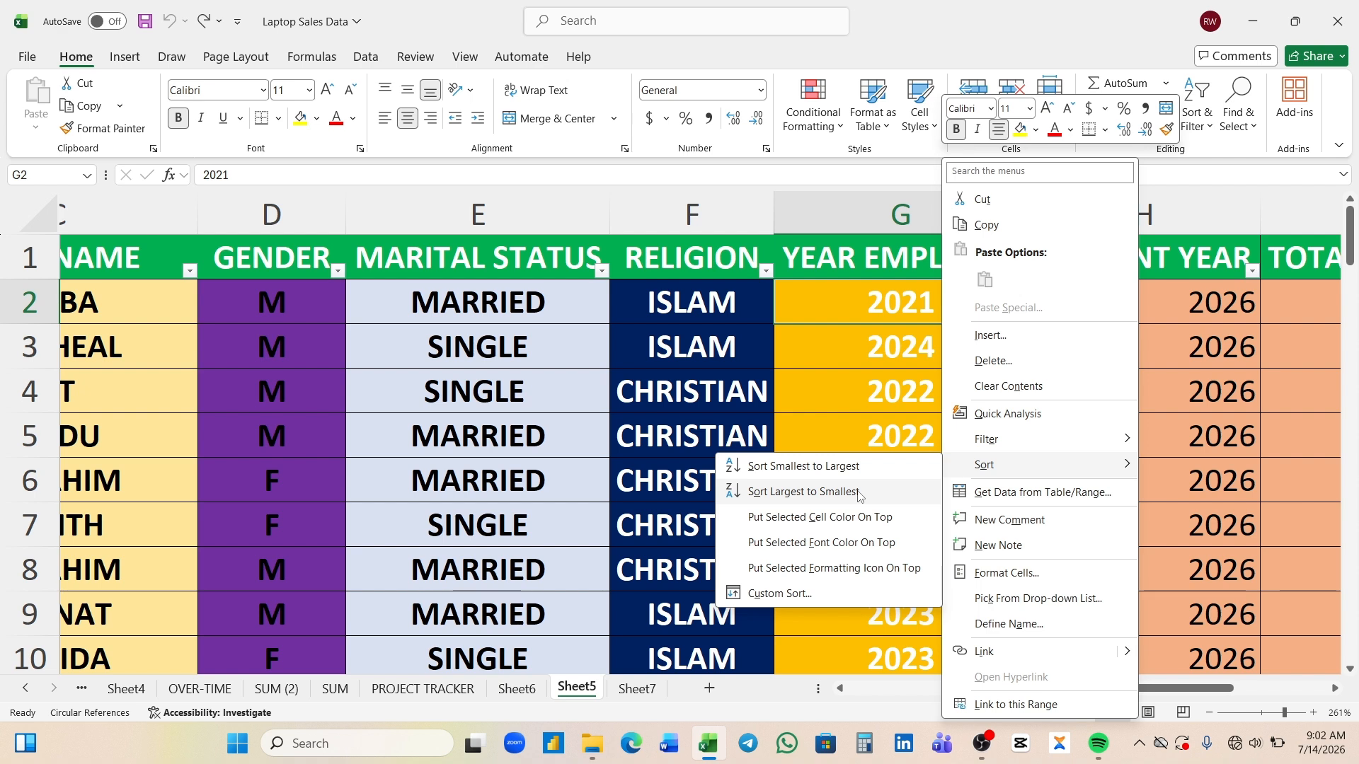
click(1158, 344)
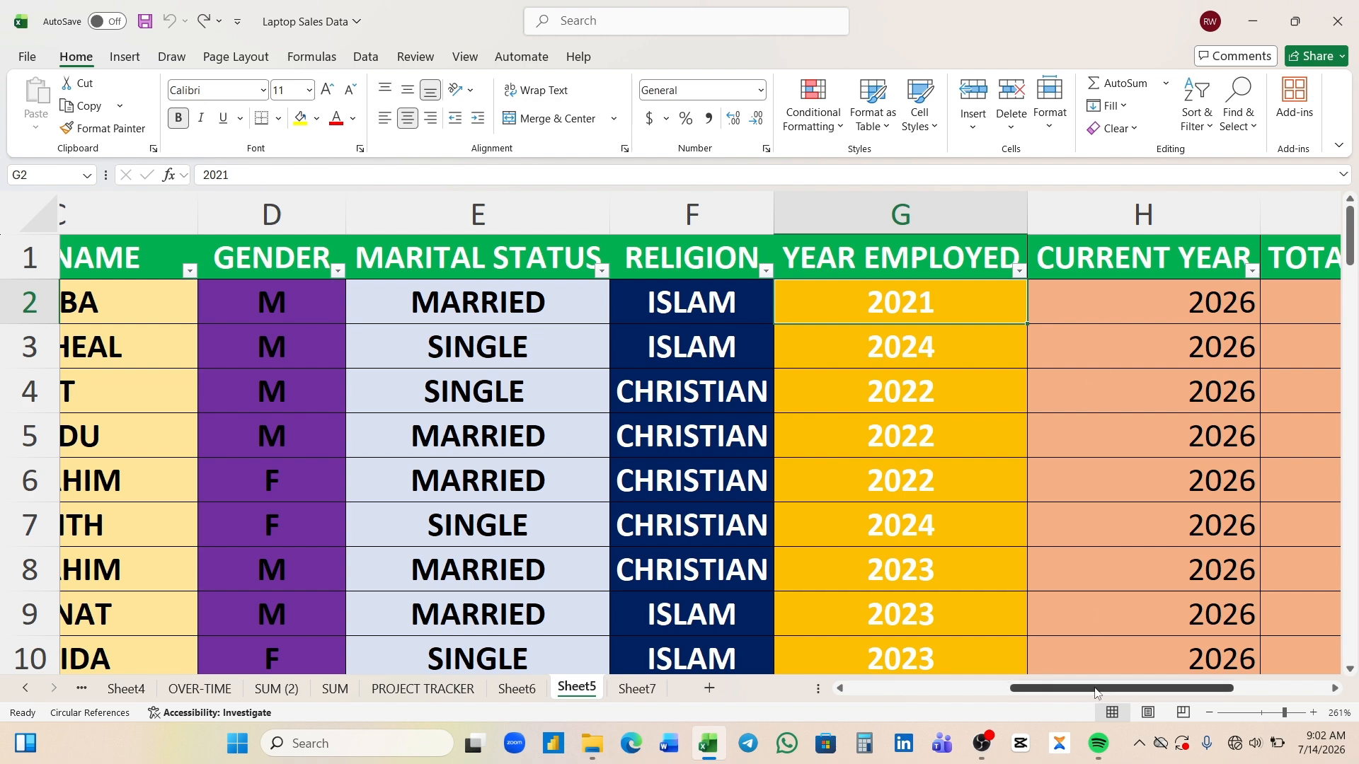
- Sort the employee table by the YEAR EMPLOYED column from smallest to largest
drag(1096, 691, 930, 702)
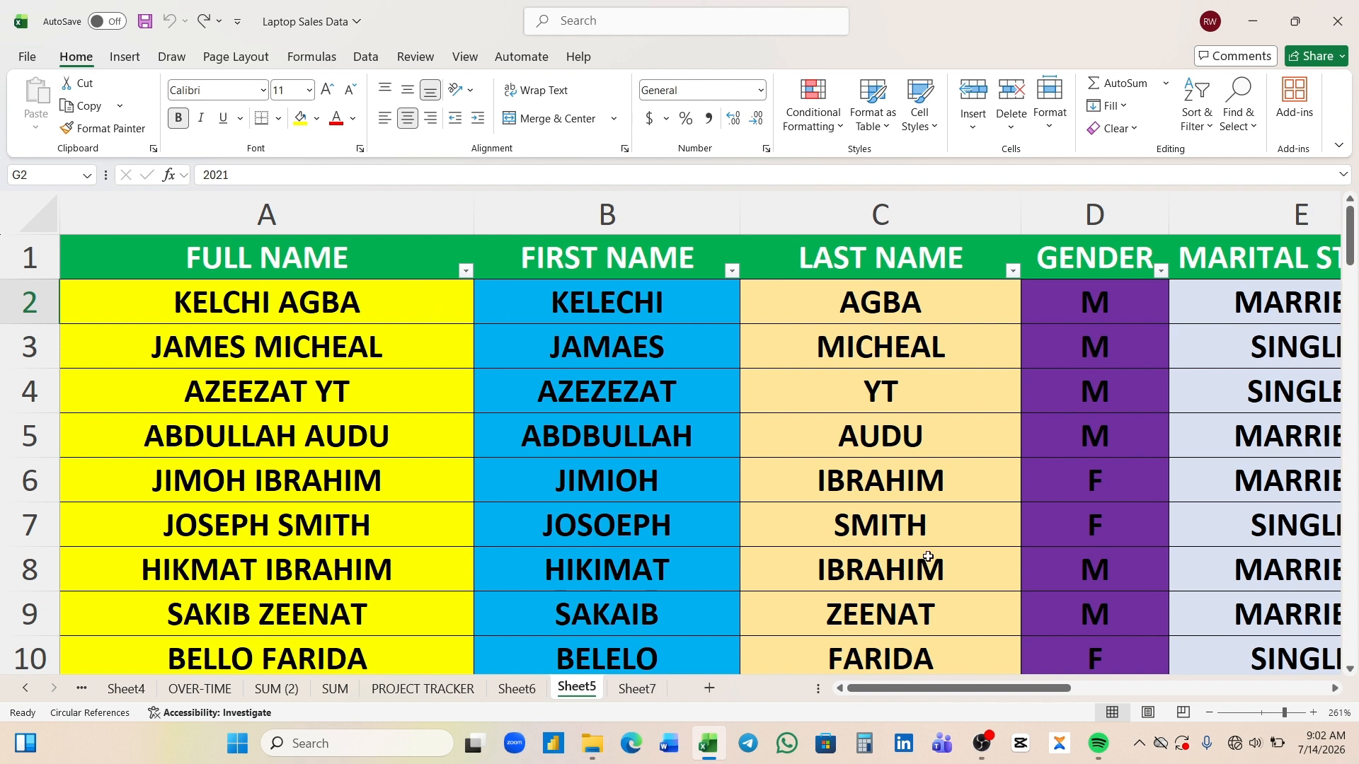
drag(931, 695, 1140, 694)
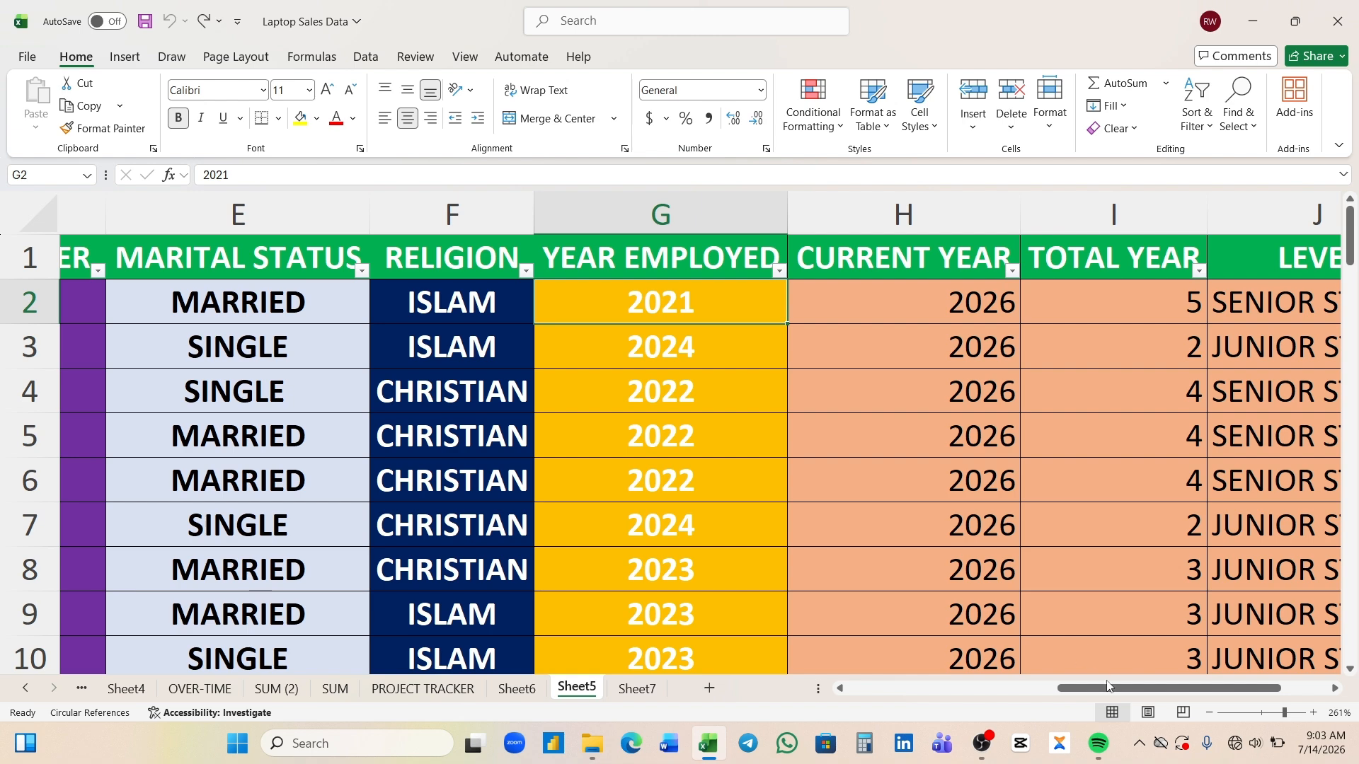
drag(1110, 690, 885, 714)
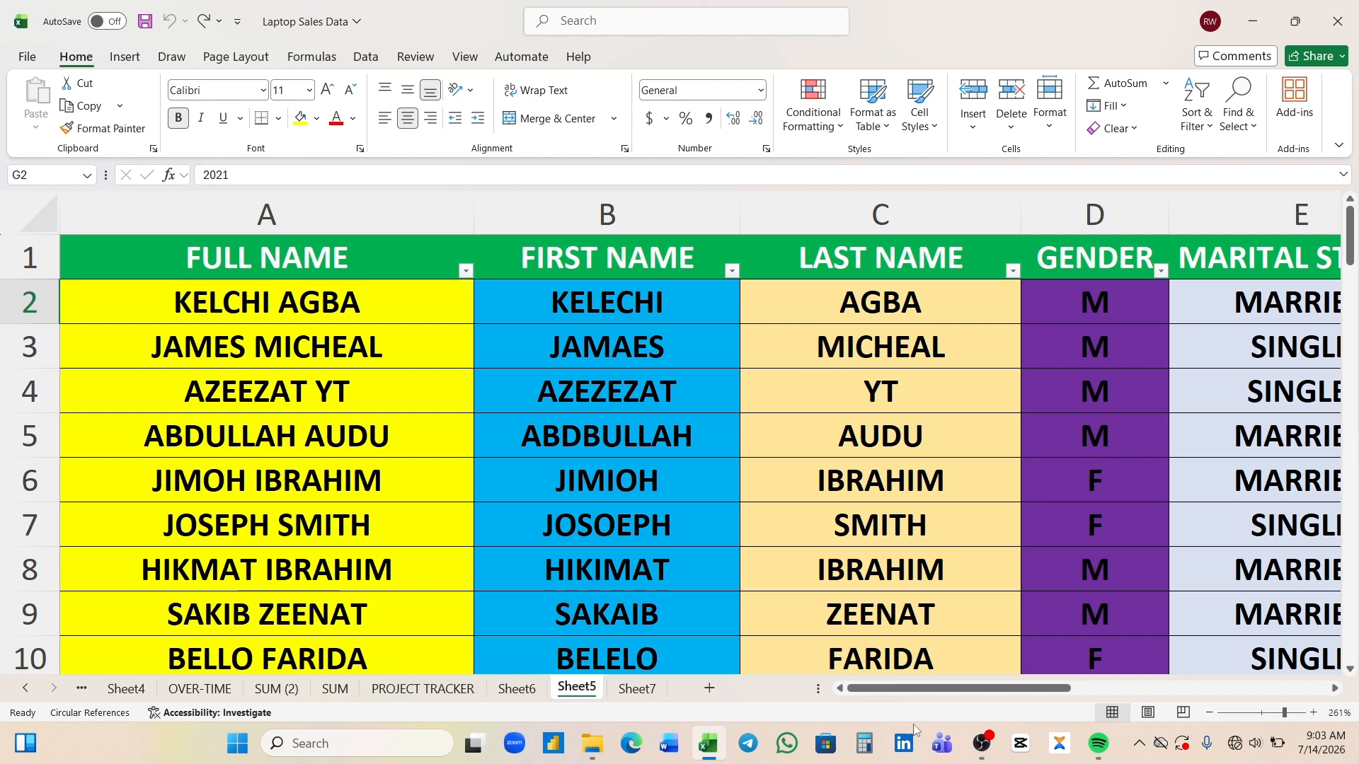
drag(953, 690, 1146, 701)
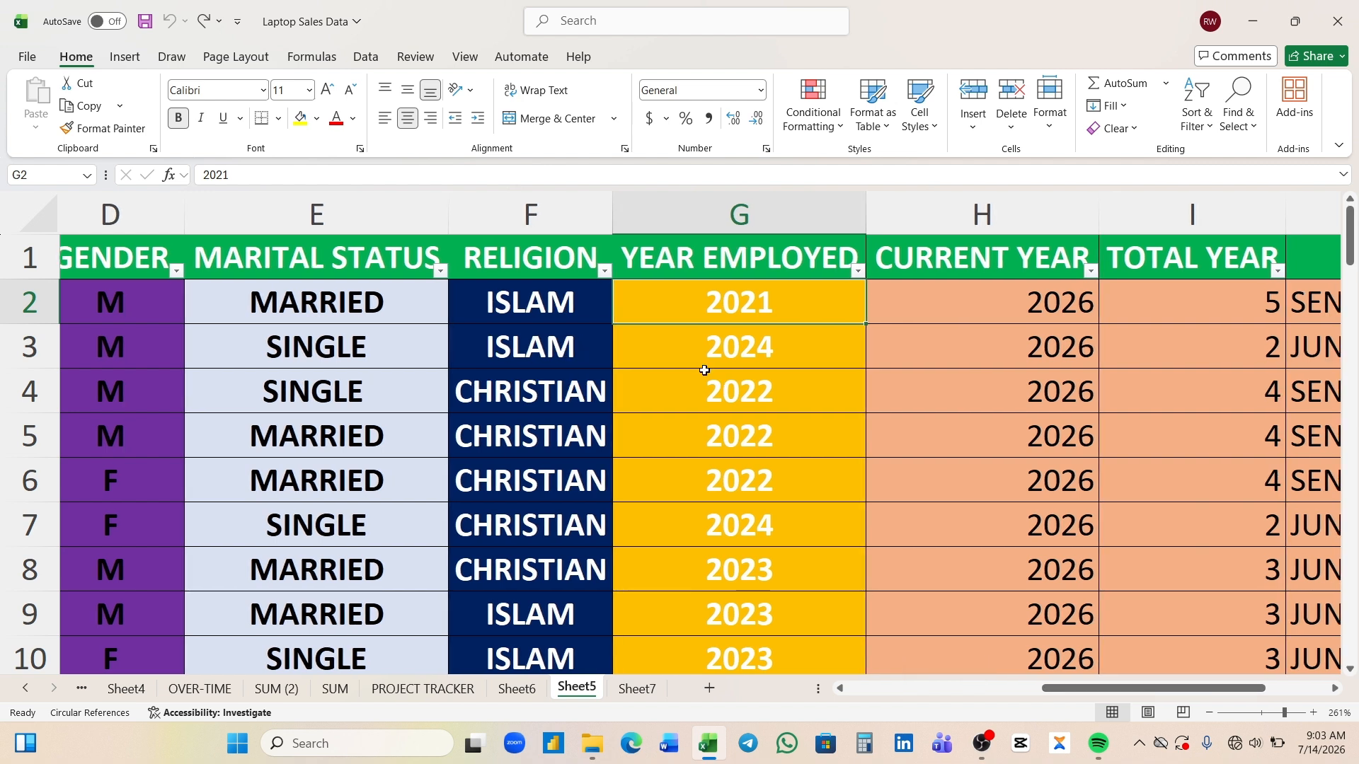
right_click(713, 309)
click(928, 329)
right_click(782, 306)
mouse_move(848, 451)
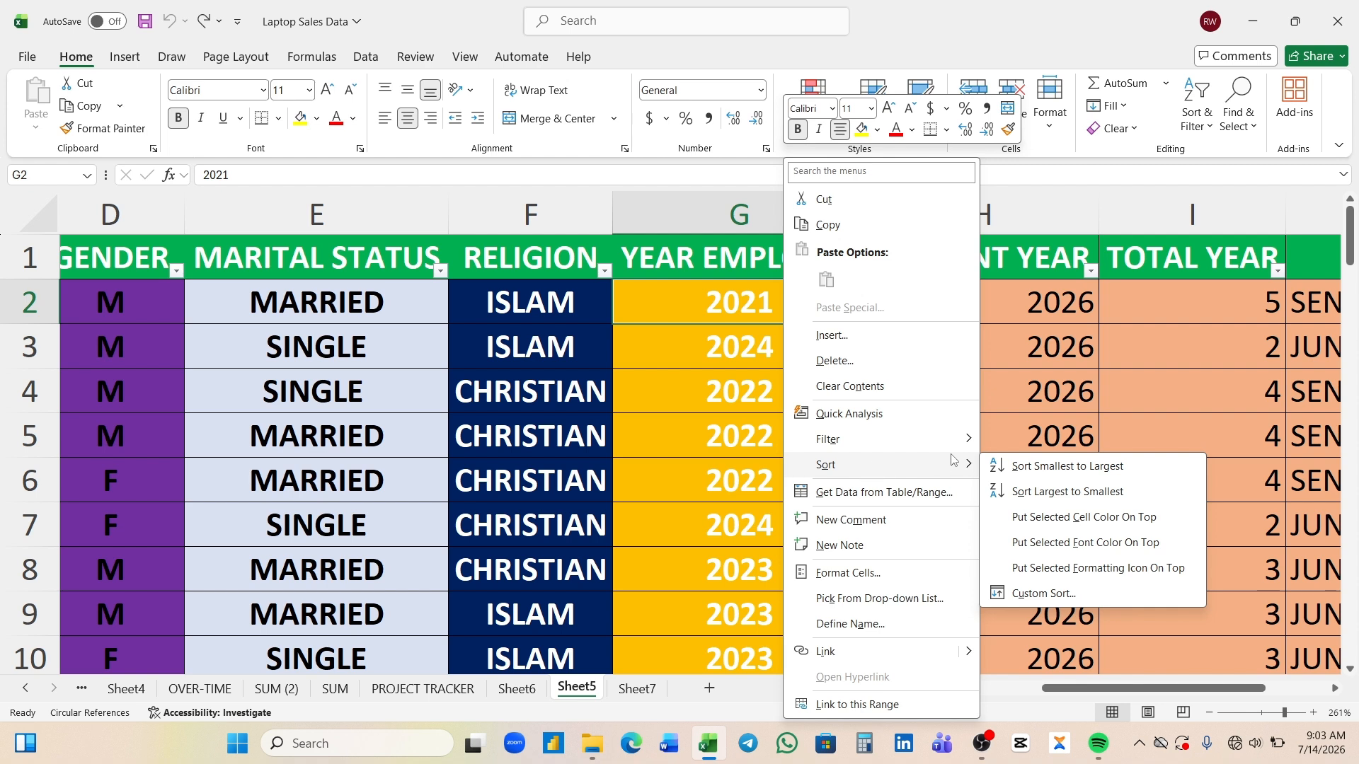
click(998, 466)
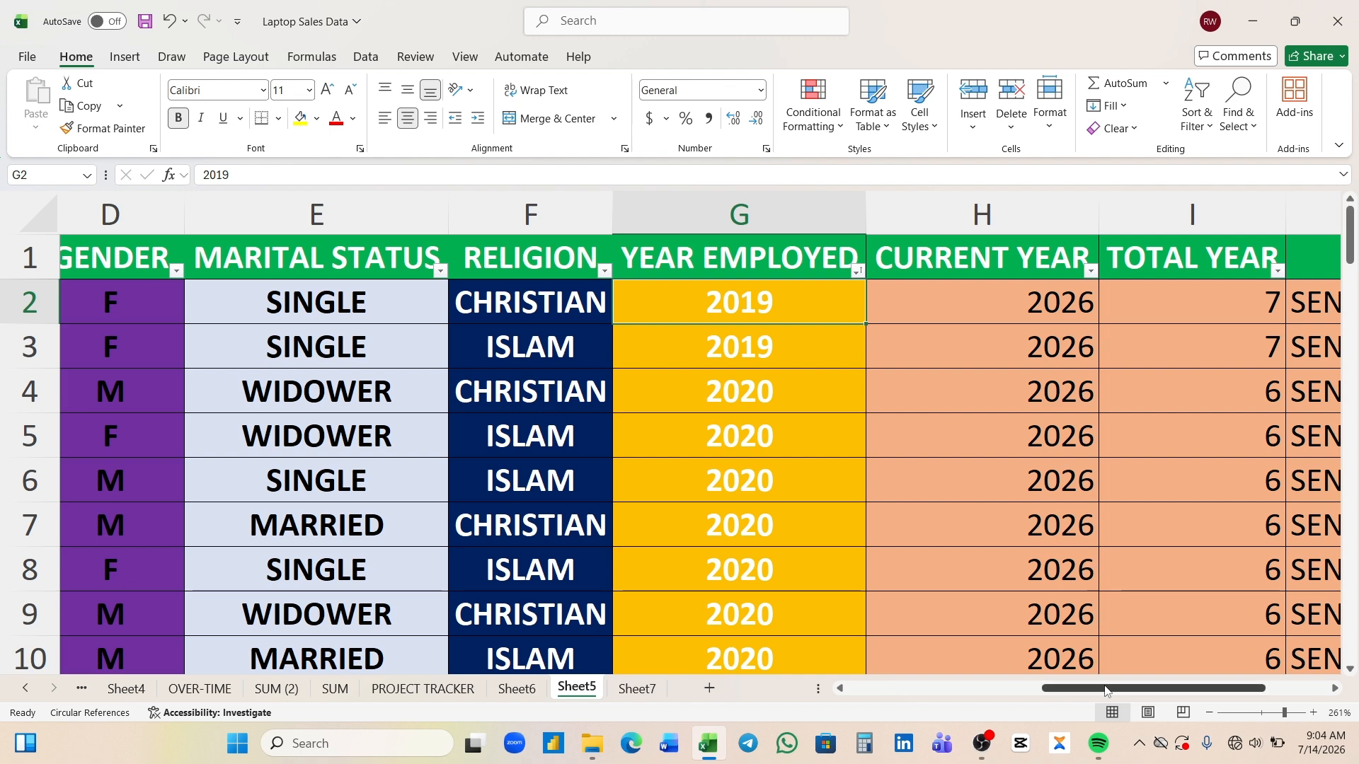
- Review the sorted rows and compare the sort options for the MARITAL STATUS and YEAR EMPLOYED columns
drag(1106, 688, 874, 706)
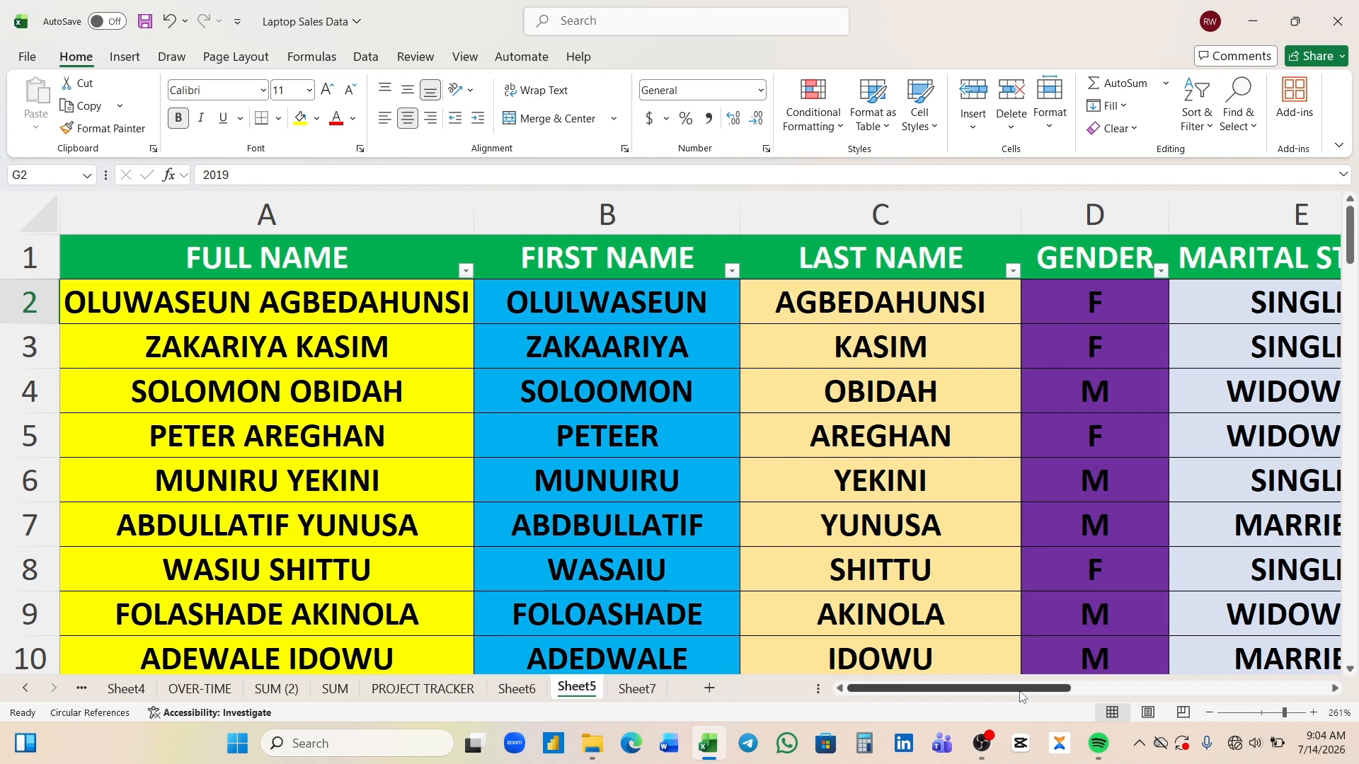
drag(1022, 698, 1103, 698)
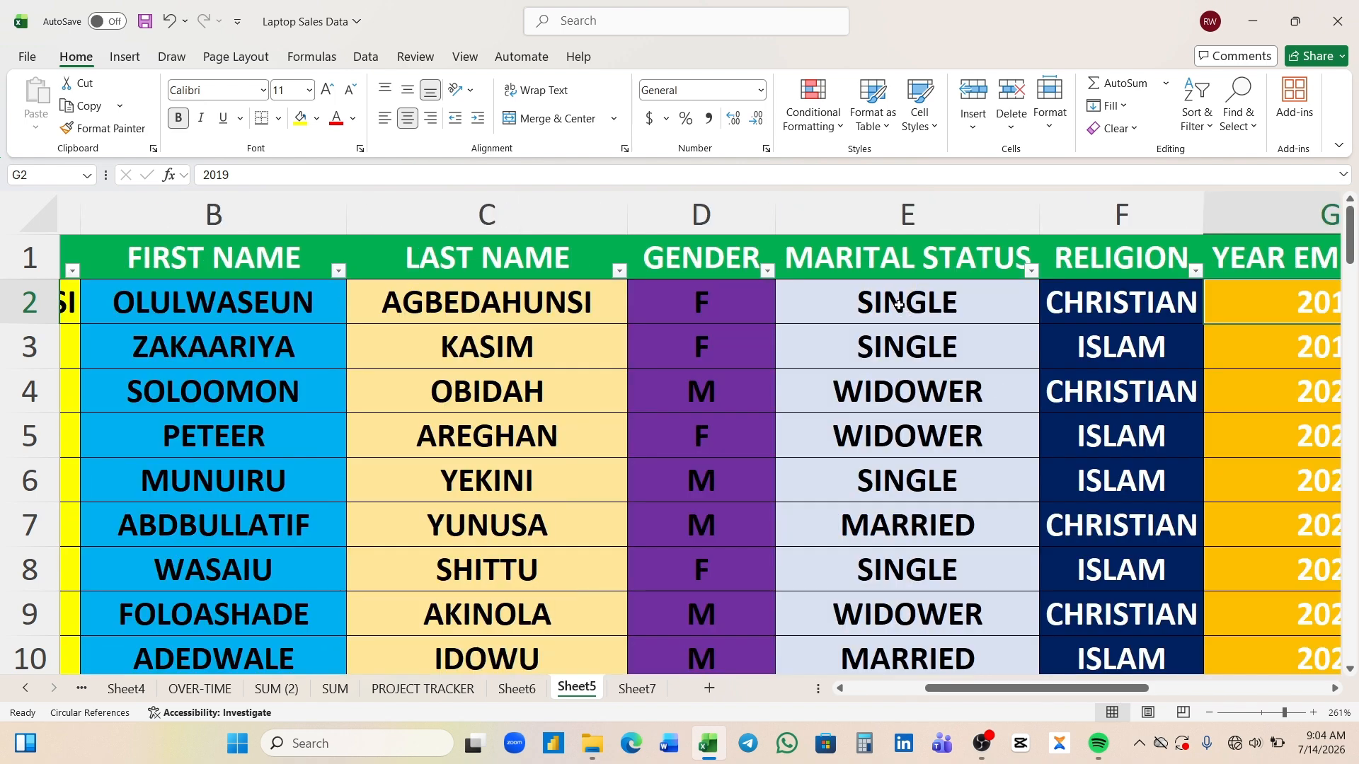
click(899, 305)
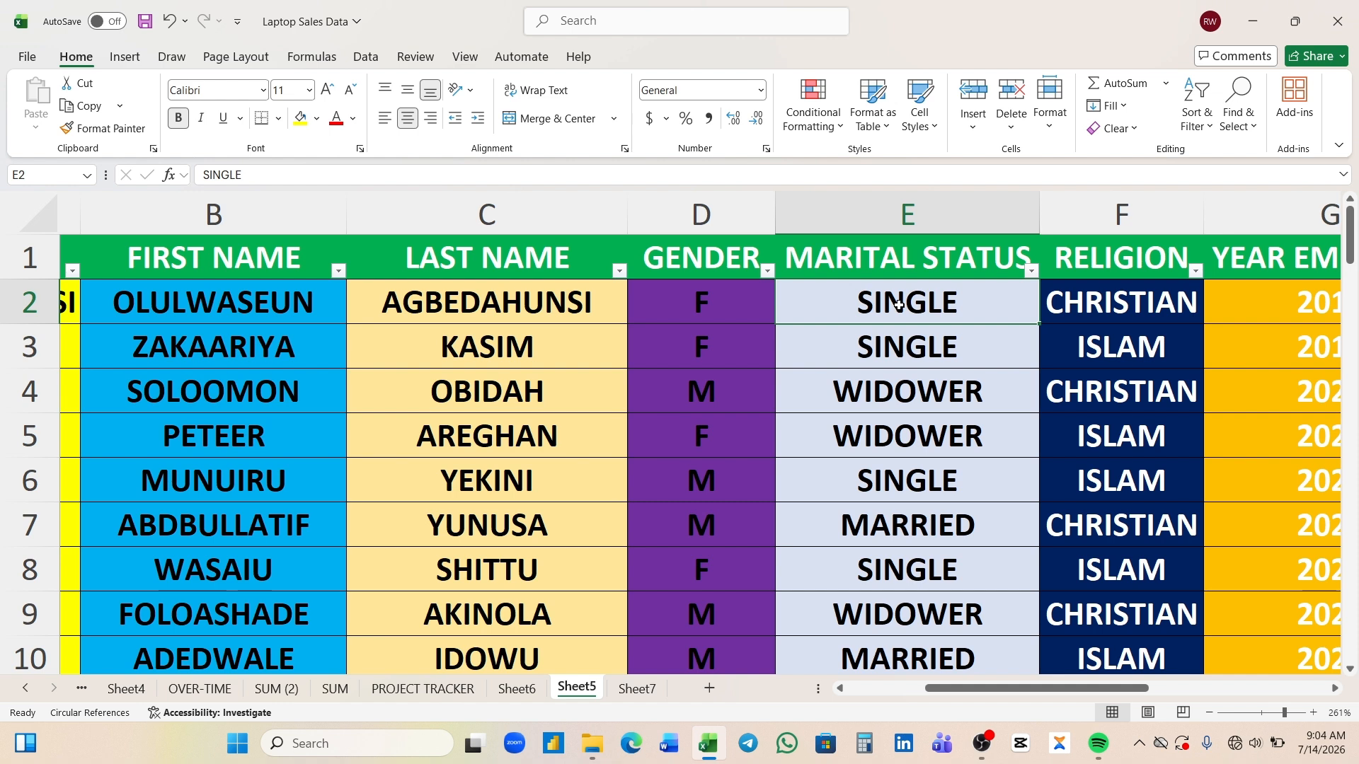
right_click(899, 305)
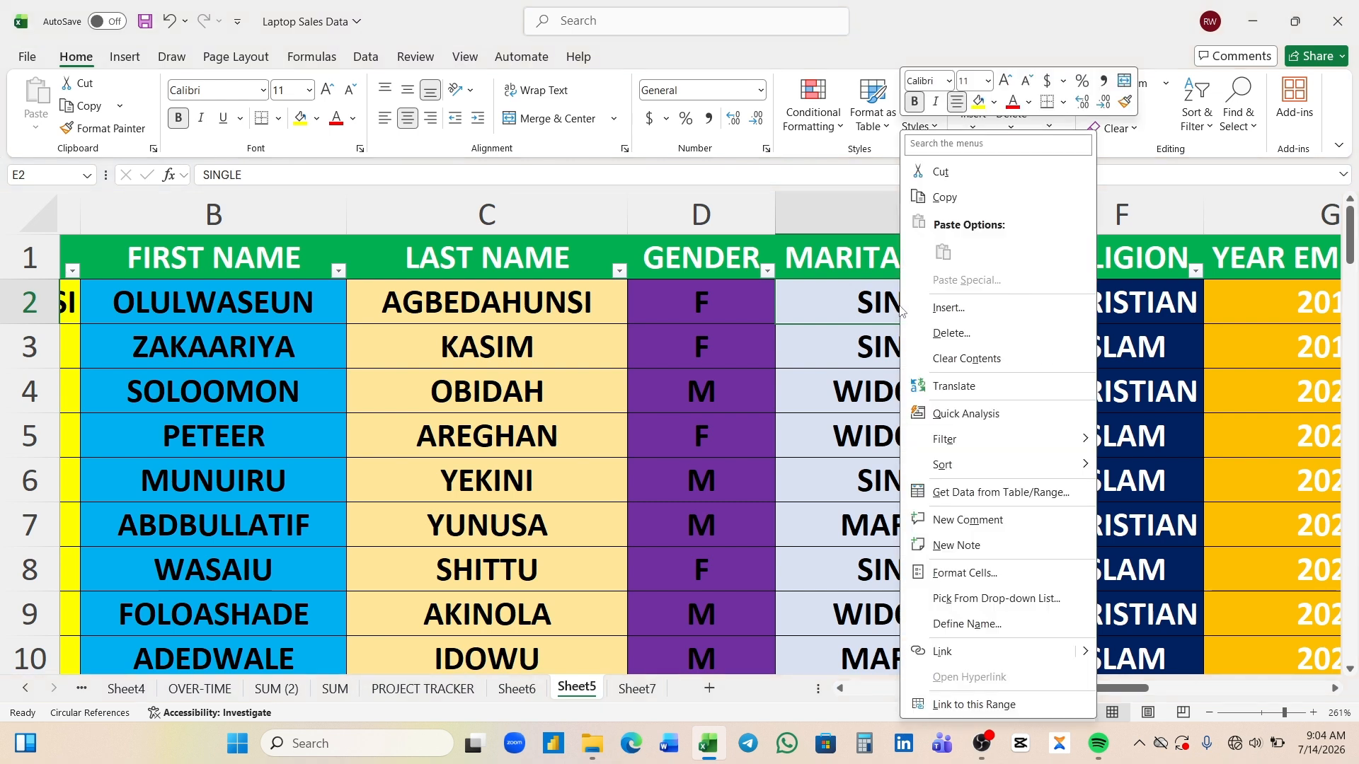
mouse_move(949, 468)
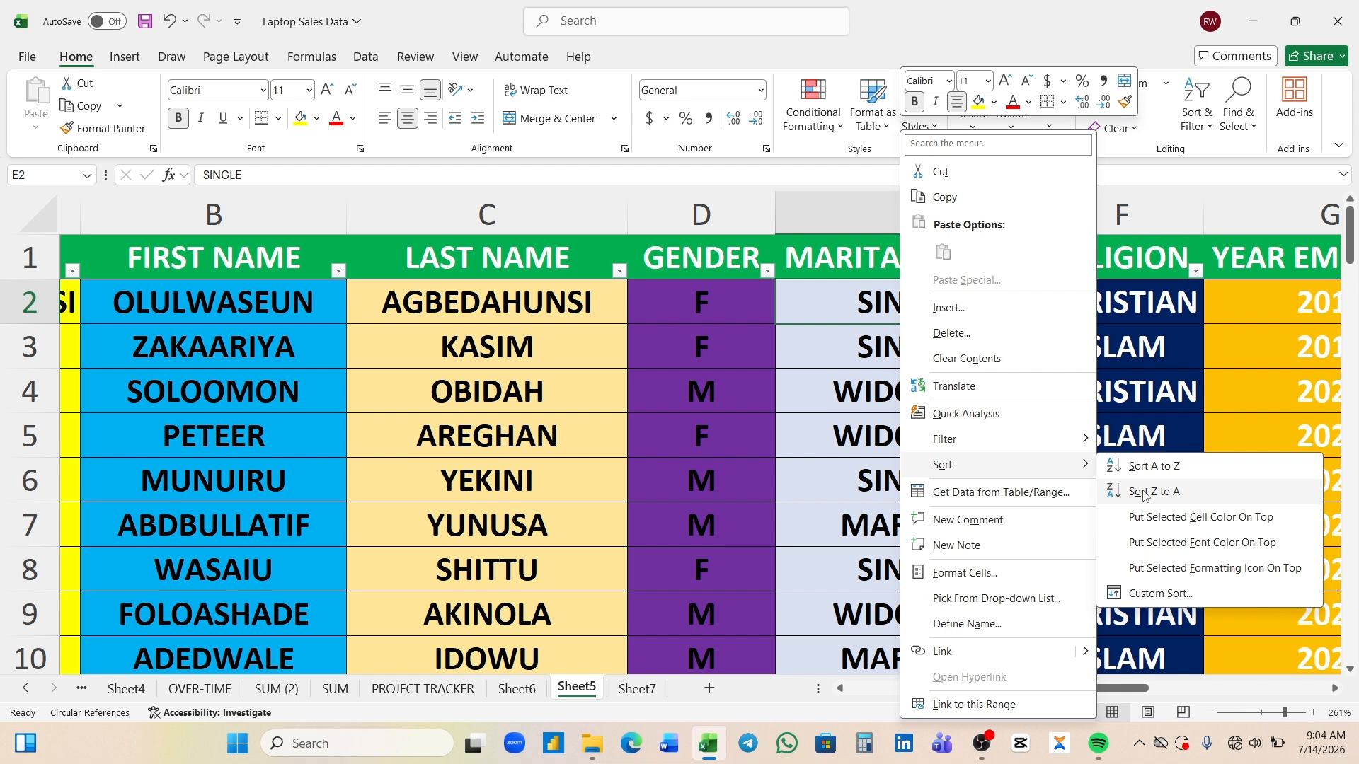
click(1237, 308)
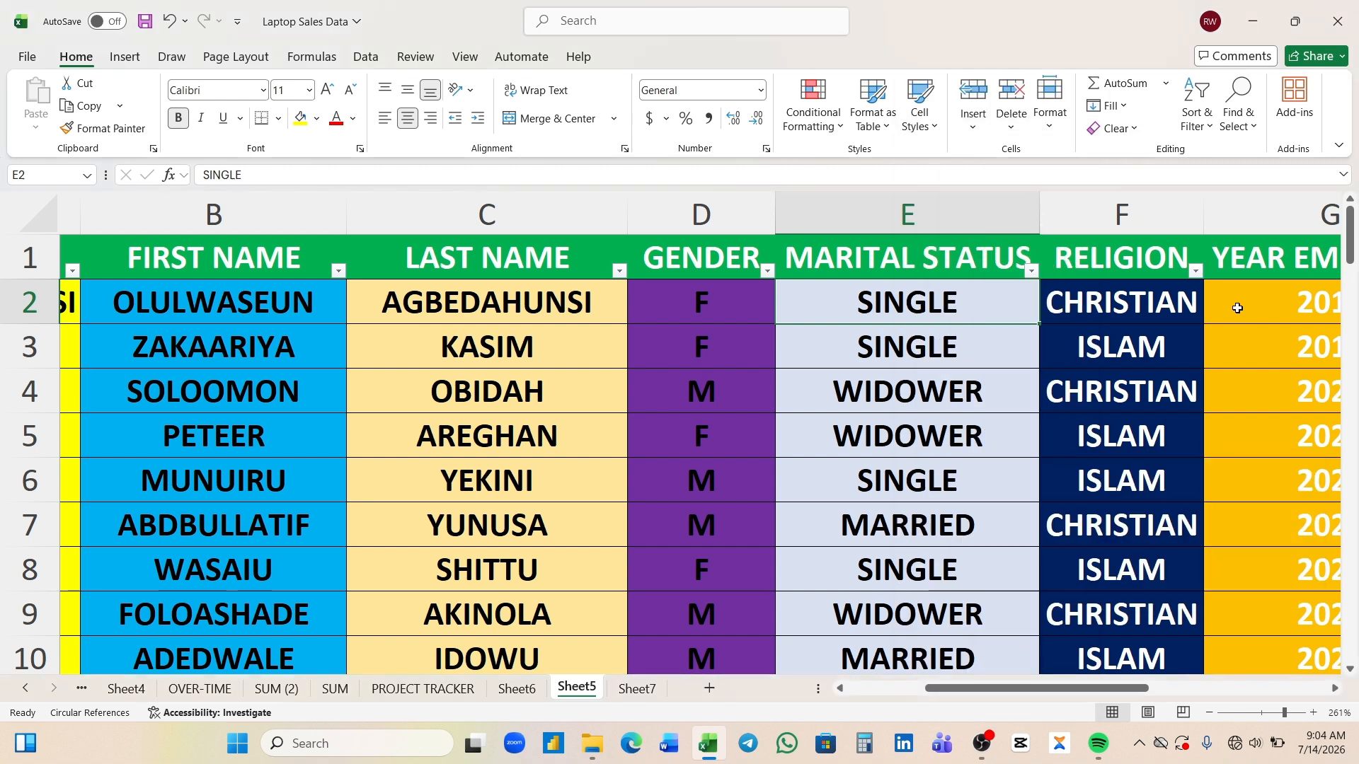
right_click(1237, 308)
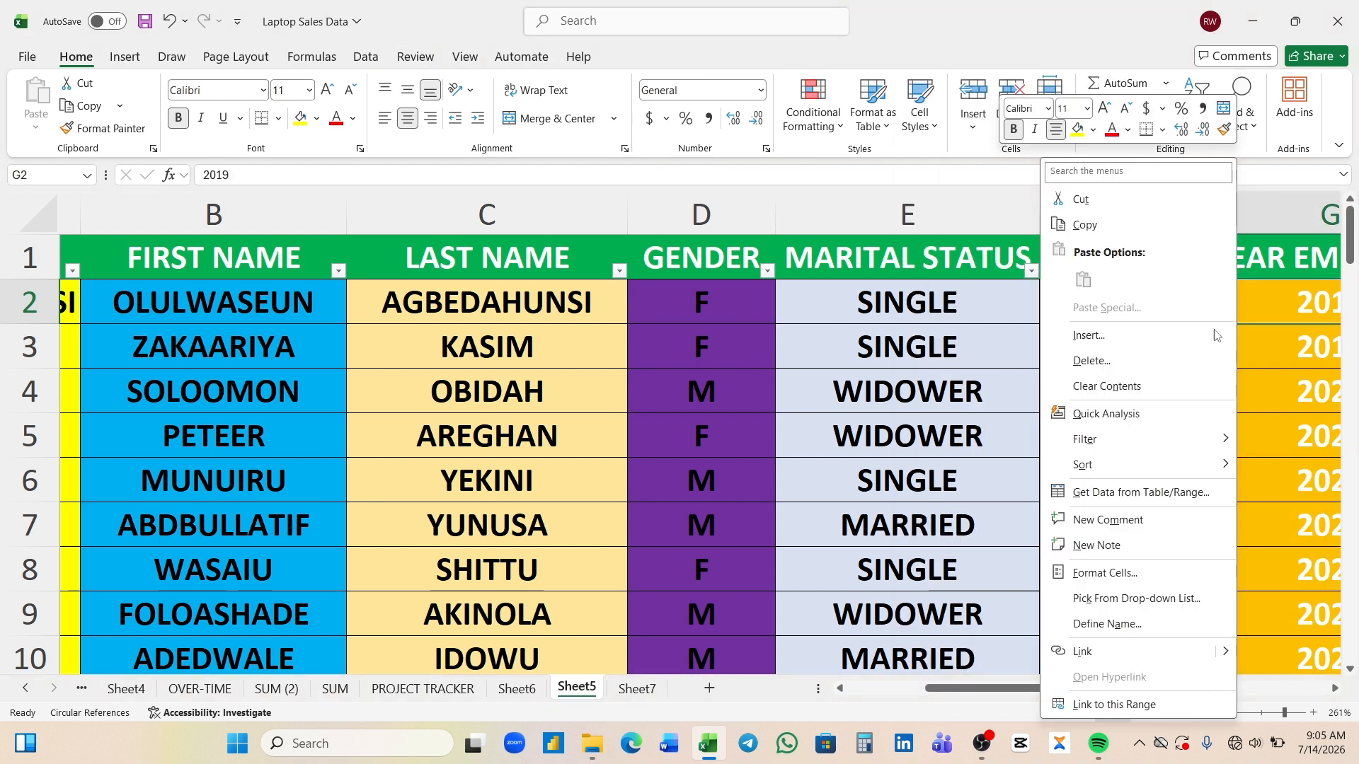
mouse_move(1126, 468)
- Sort the employee table by the MARITAL STATUS column from A to Z
click(867, 302)
right_click(866, 303)
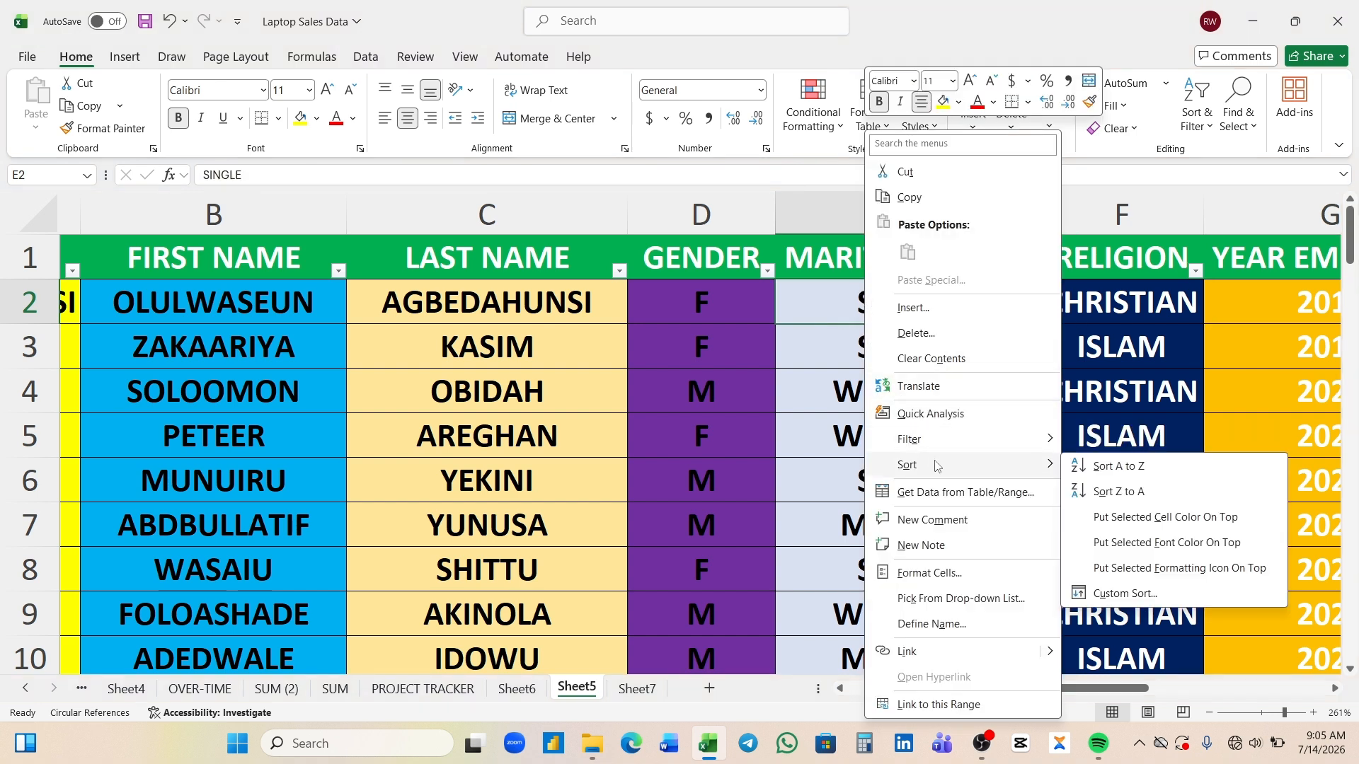
click(1102, 469)
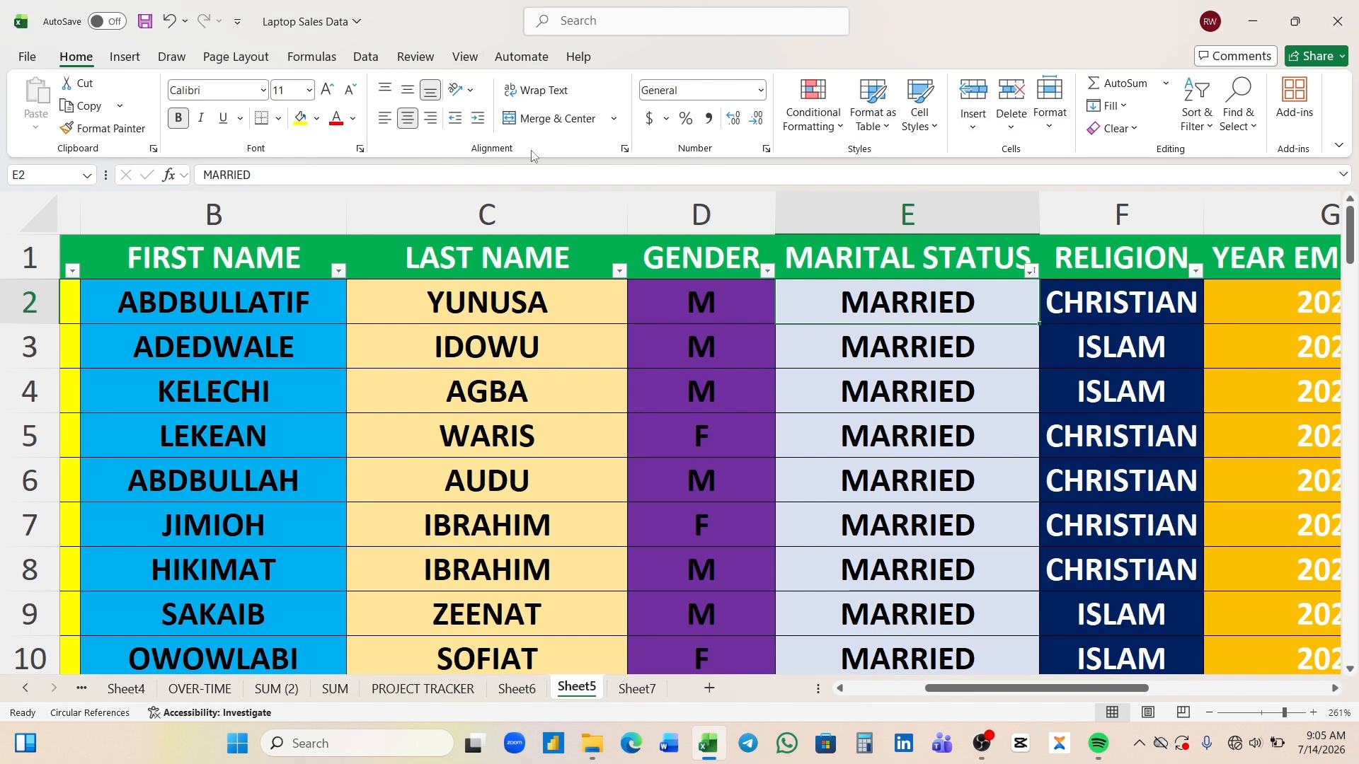
- Sort the employee table by the GENDER column from A to Z
click(1202, 129)
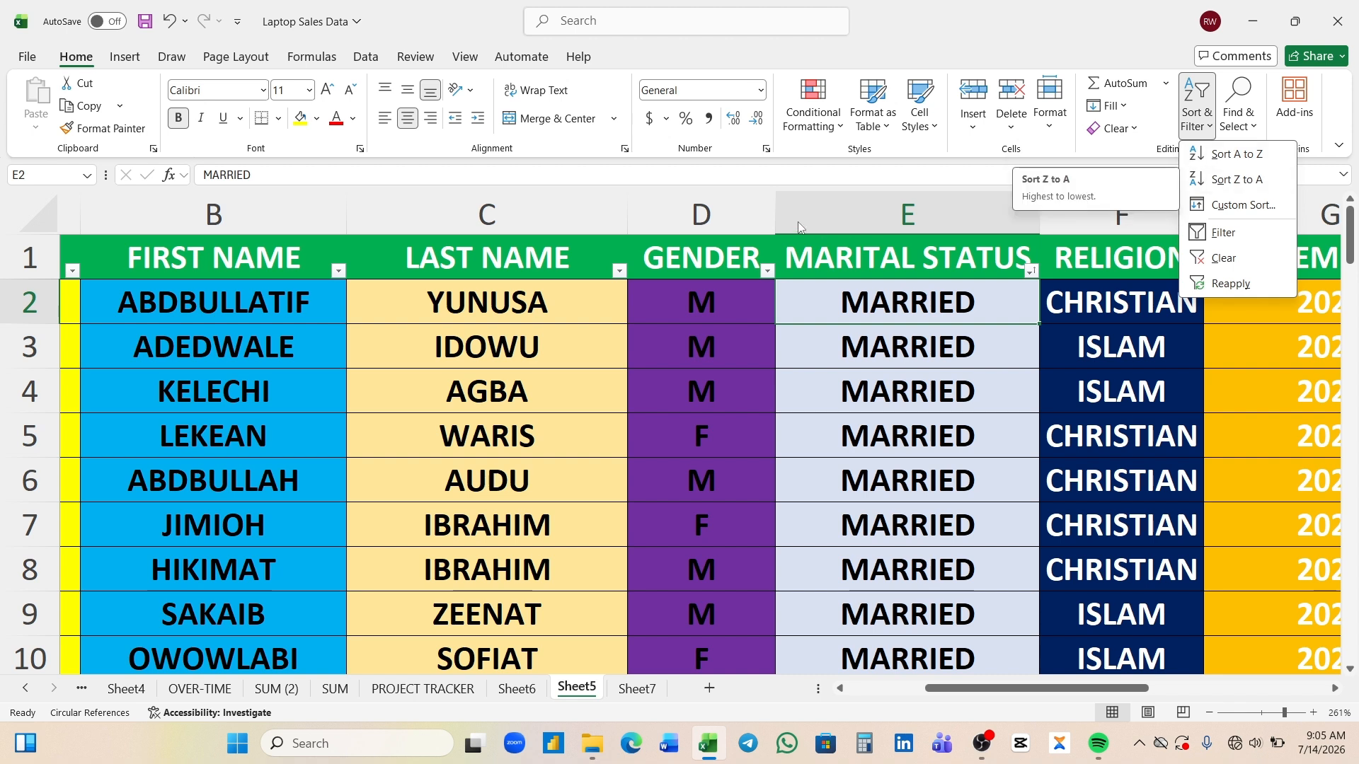
click(563, 220)
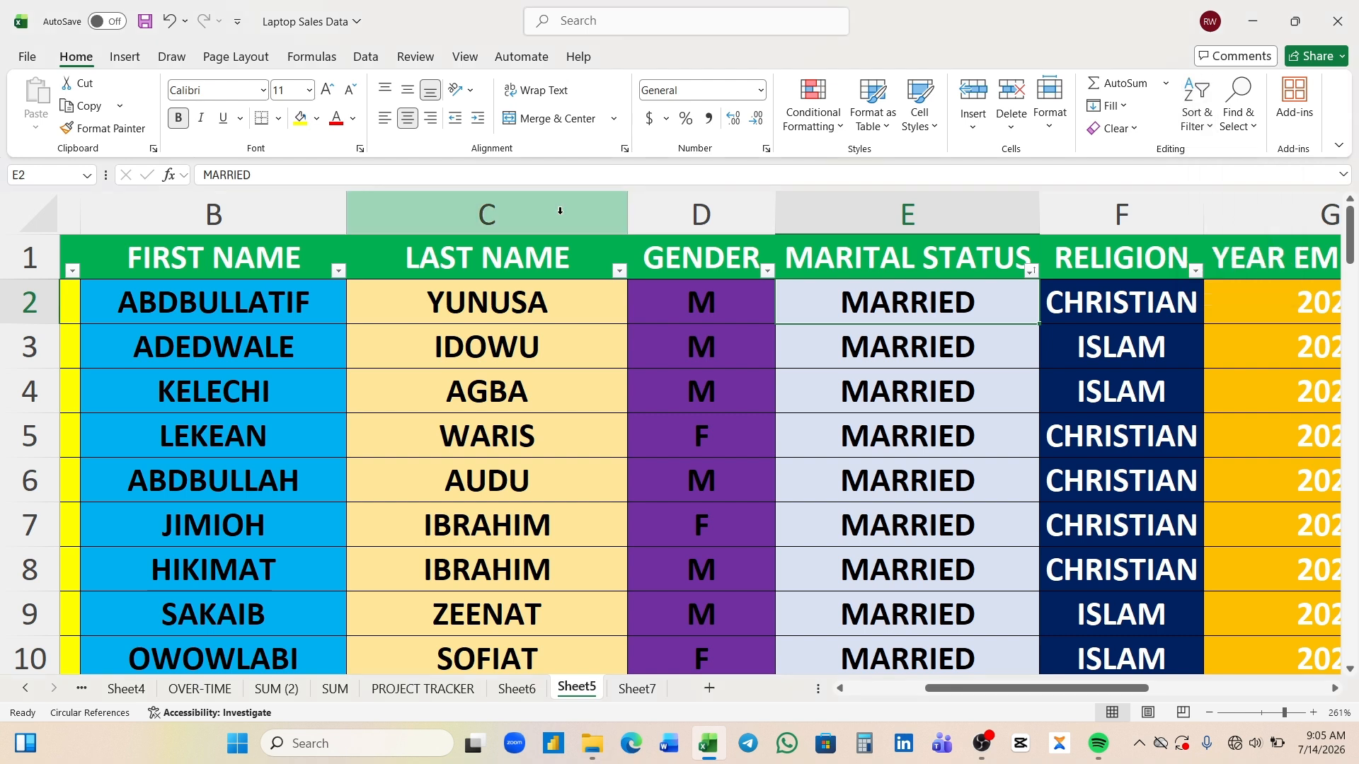
click(367, 59)
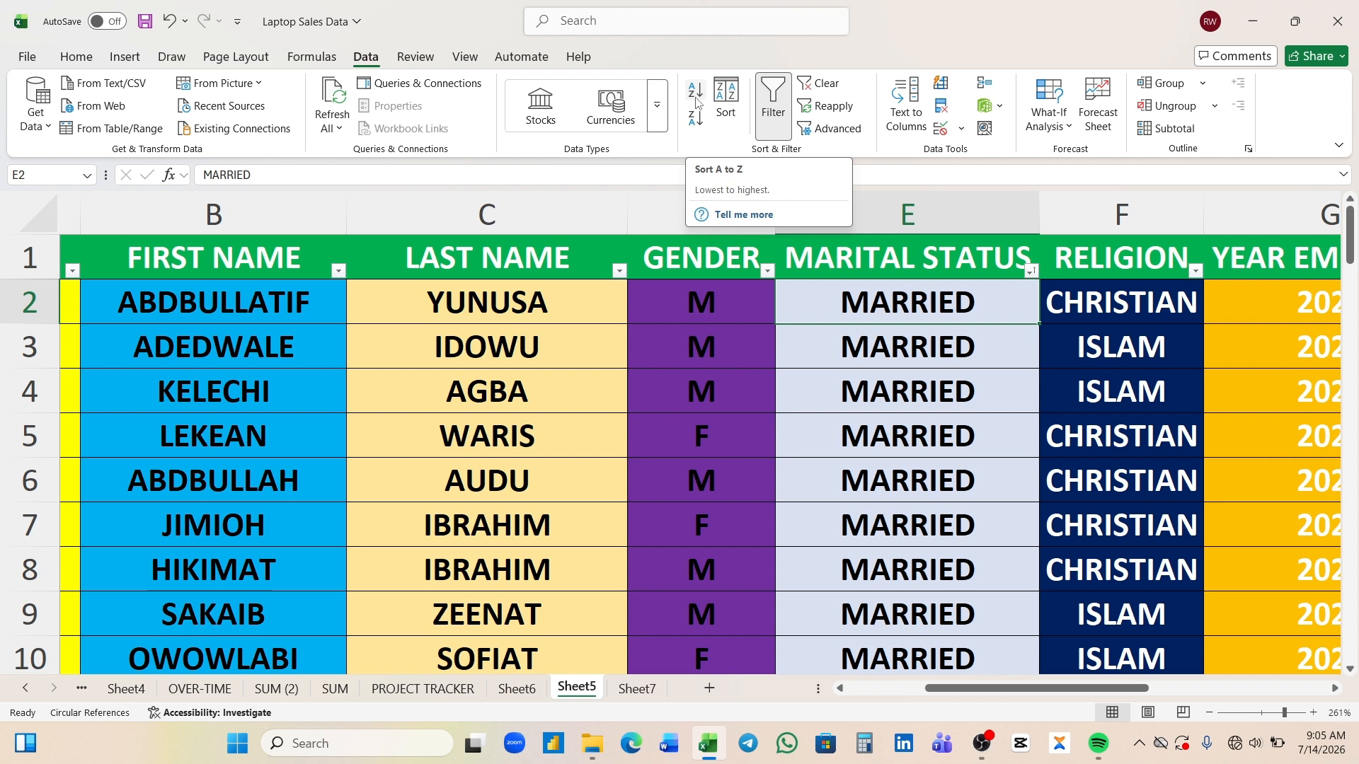
click(746, 314)
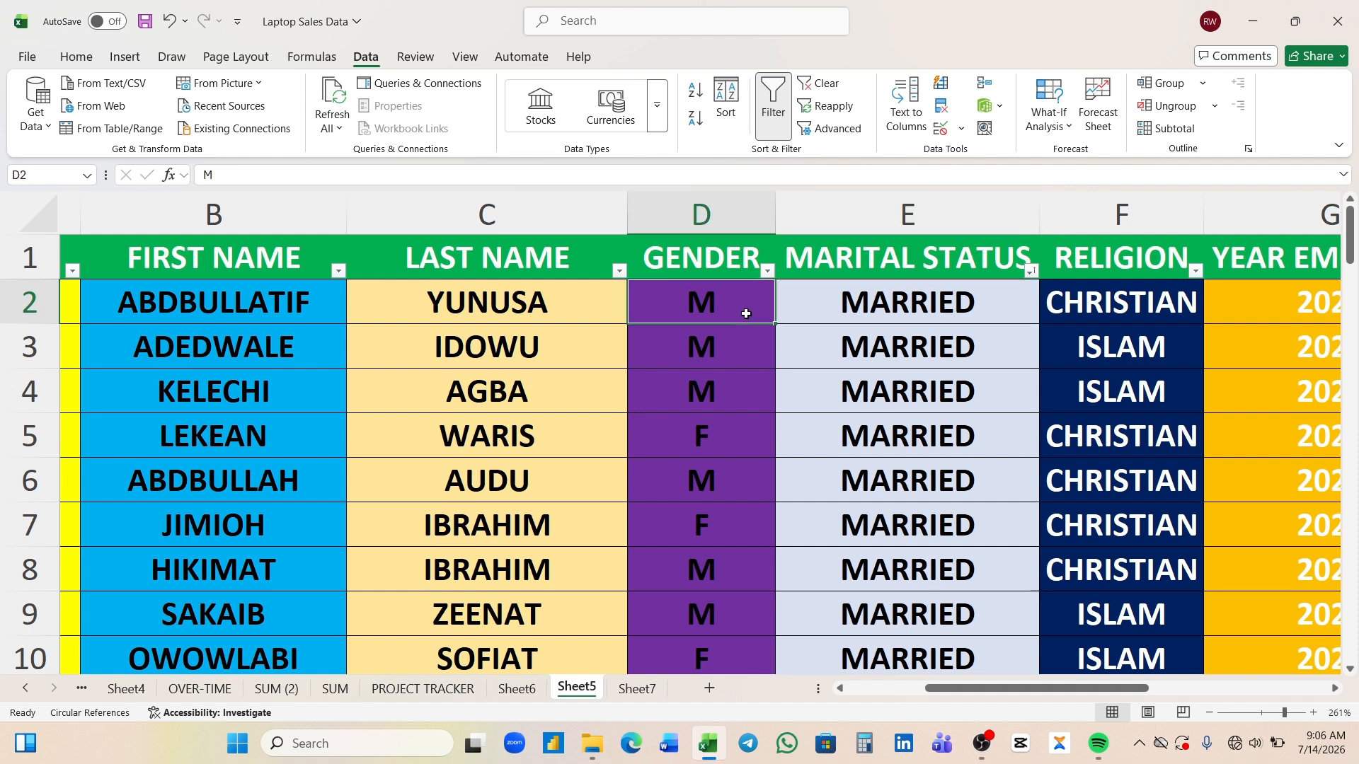
right_click(746, 313)
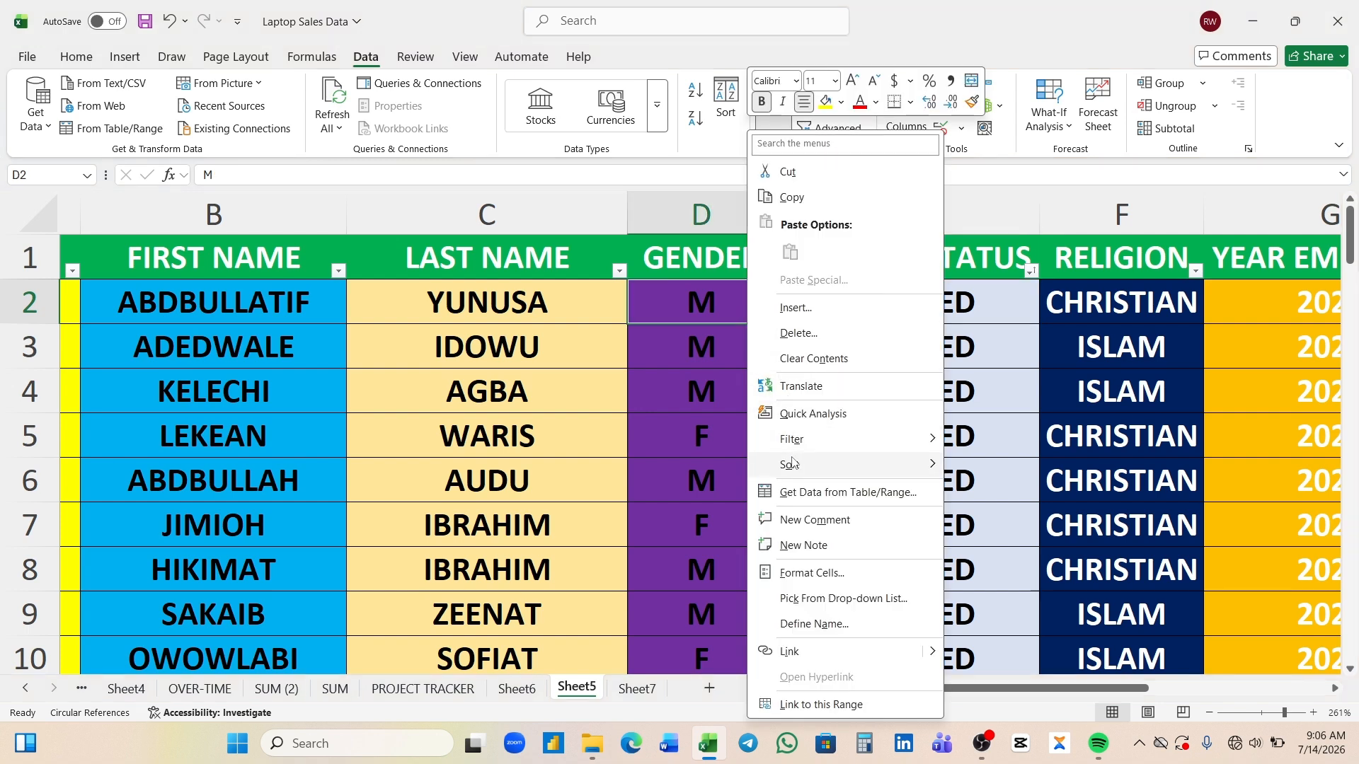
mouse_move(793, 468)
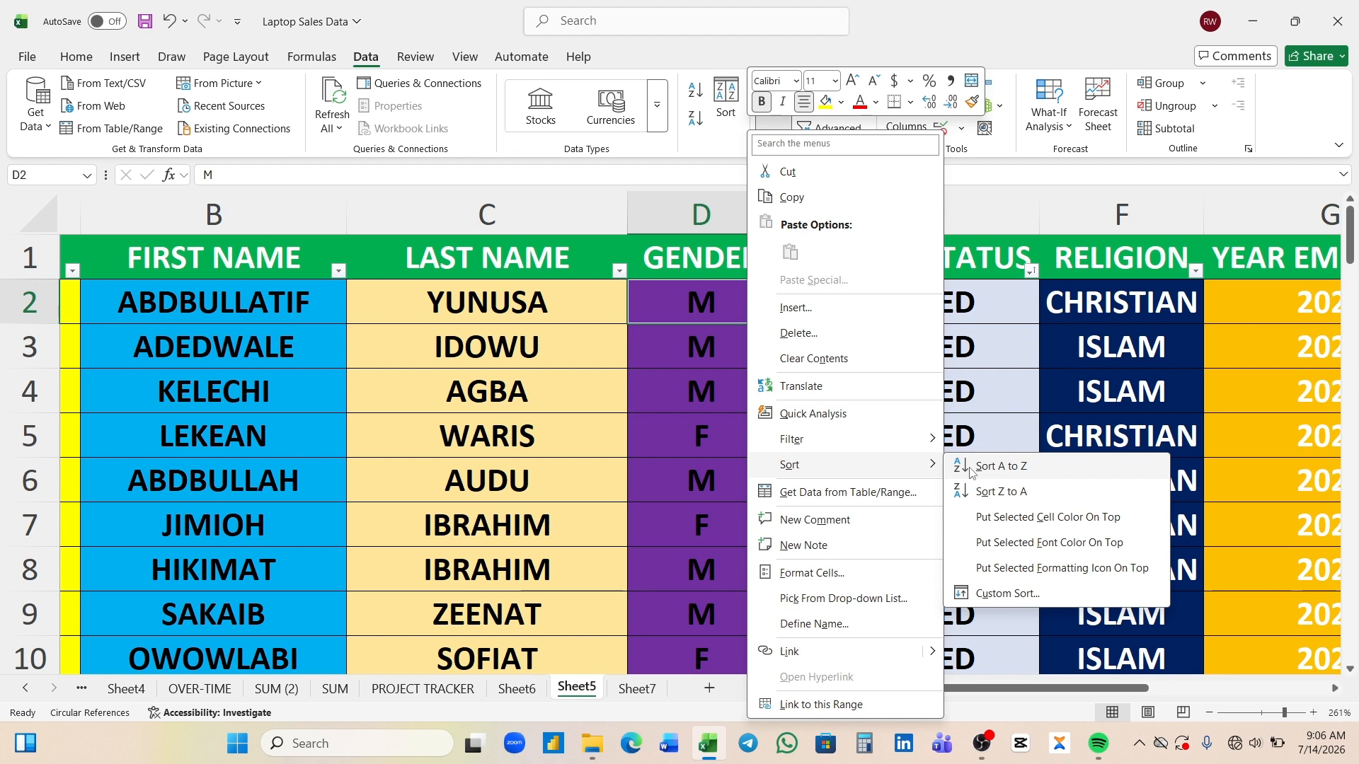
click(990, 467)
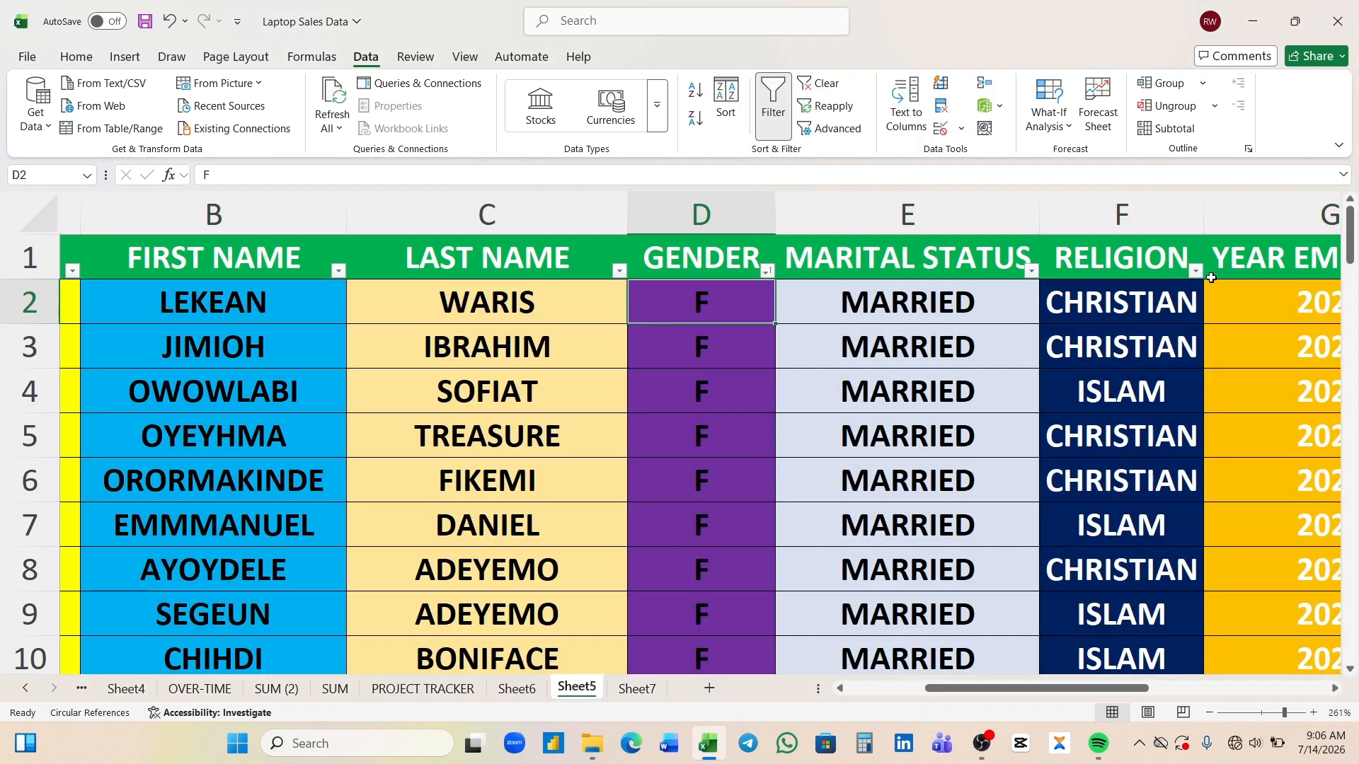
- Sort the employee table by the GENDER column from Z to A
mouse_move(1352, 255)
mouse_down()
mouse_move(1352, 374)
mouse_move(1347, 234)
mouse_up()
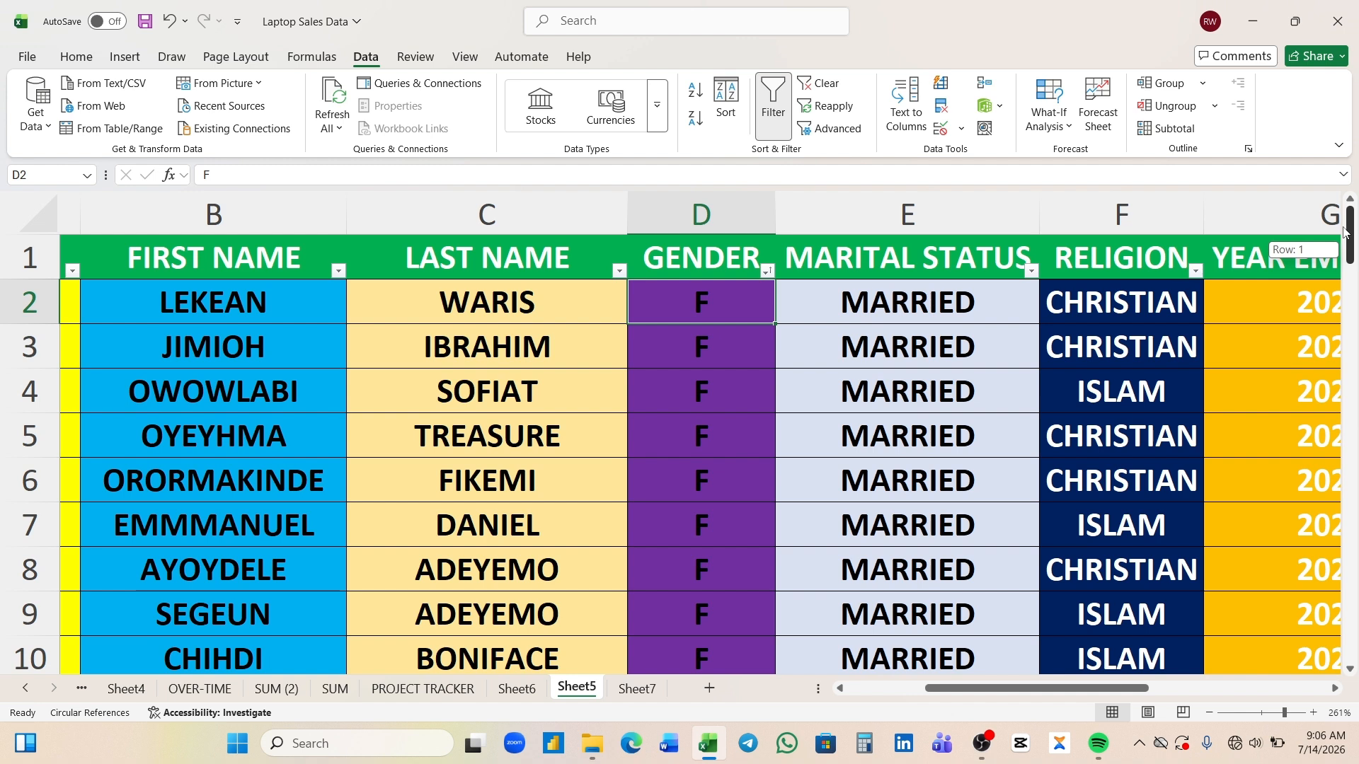
right_click(721, 303)
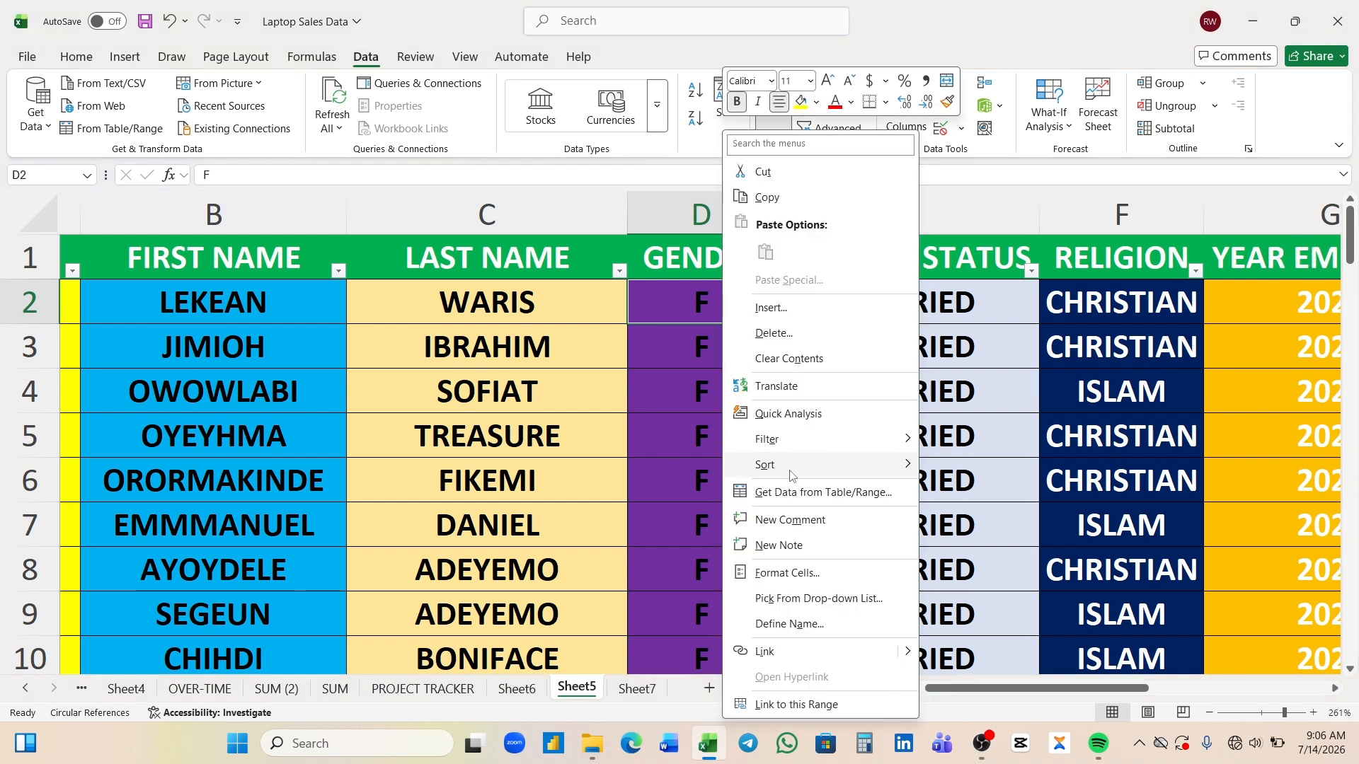
mouse_move(792, 474)
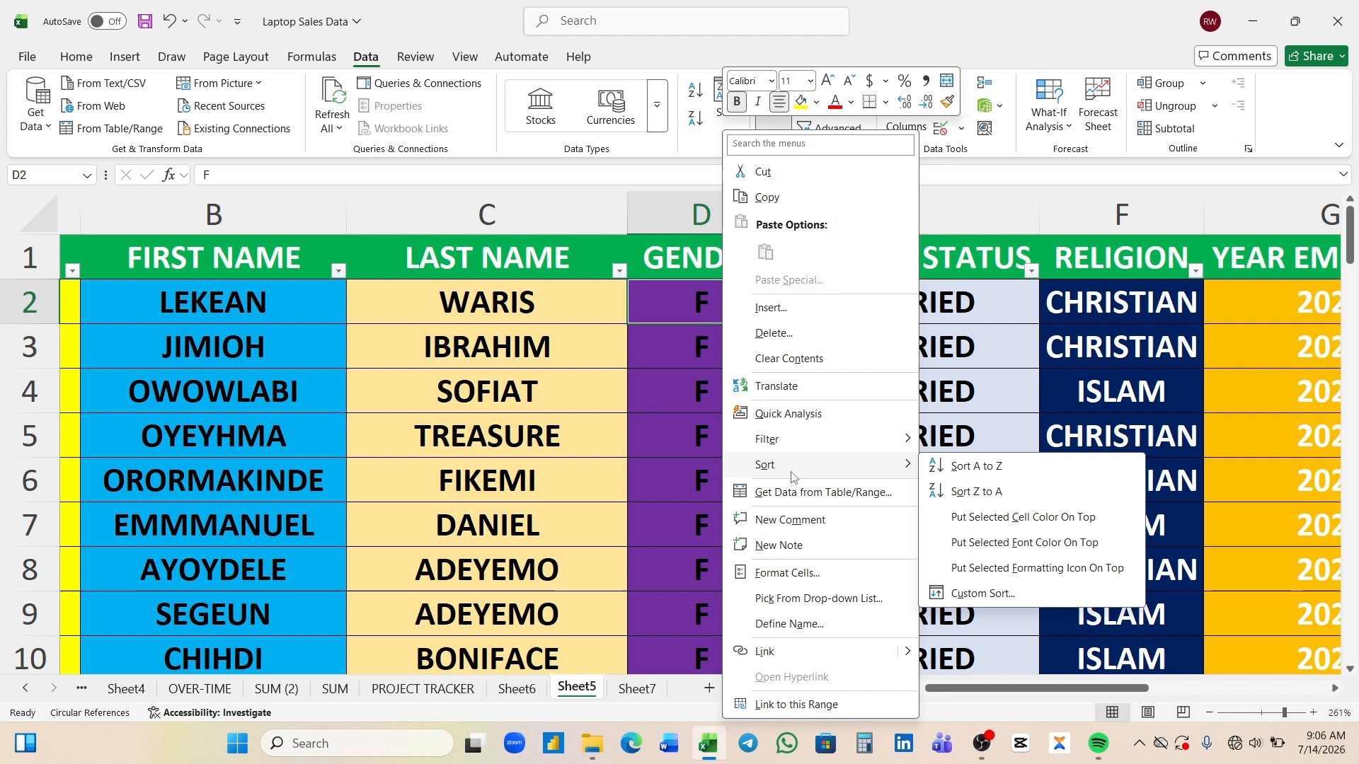
click(944, 493)
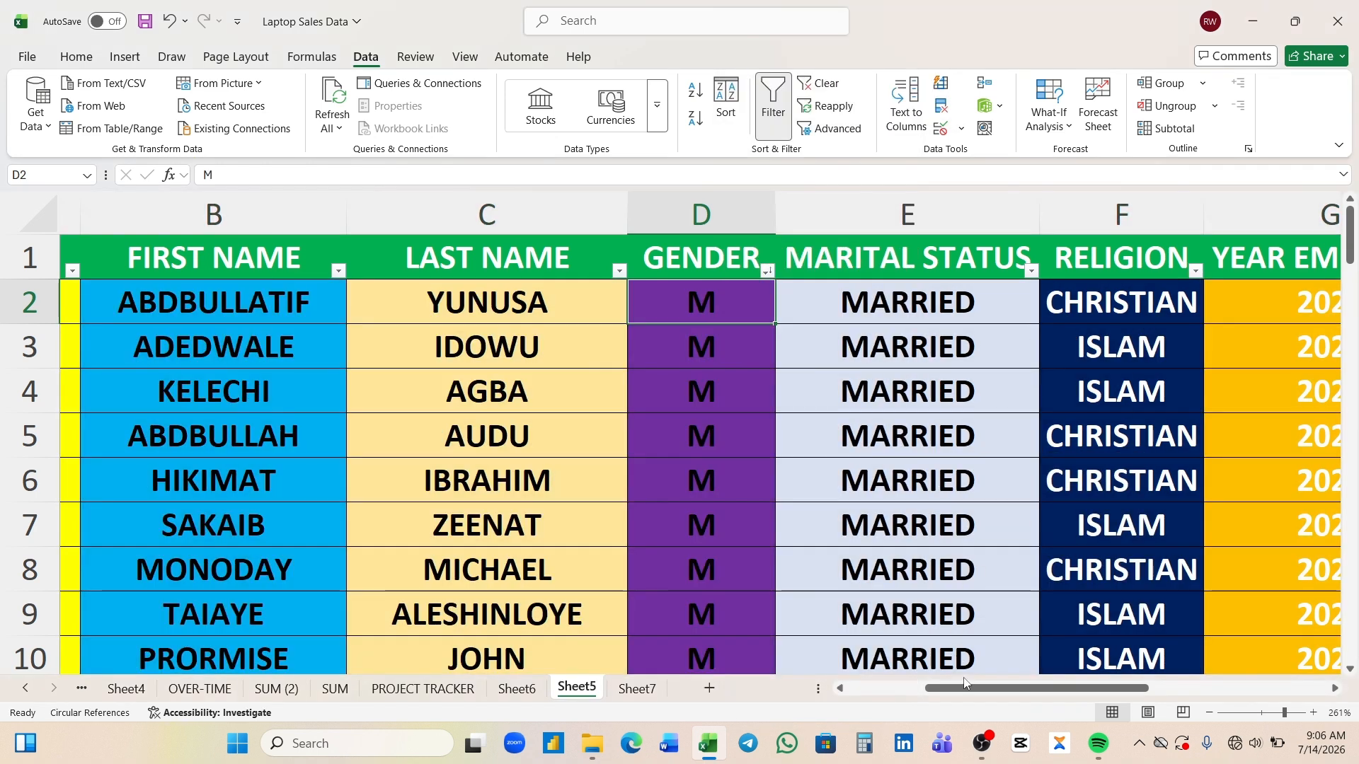
- Sort the employee table by the YEAR EMPLOYED column from smallest to largest
drag(964, 694, 1022, 697)
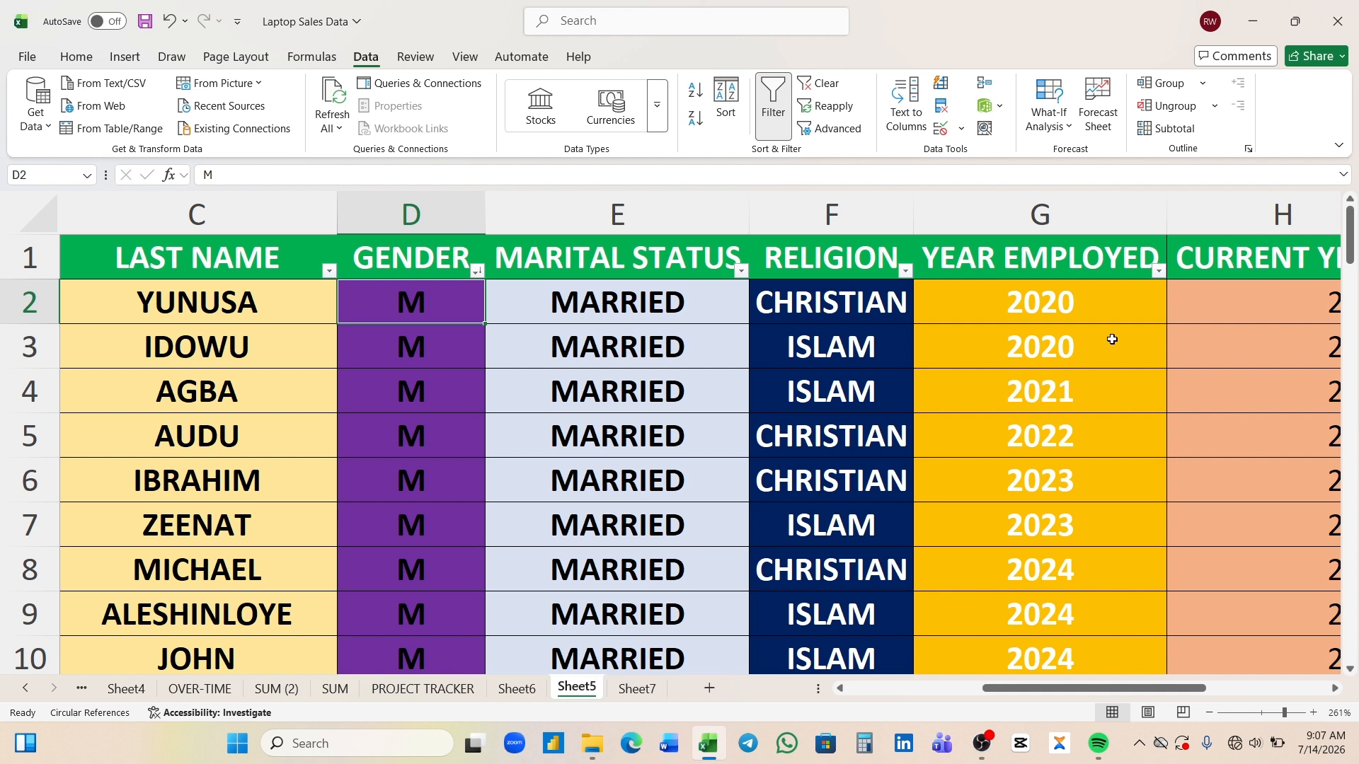
click(1078, 295)
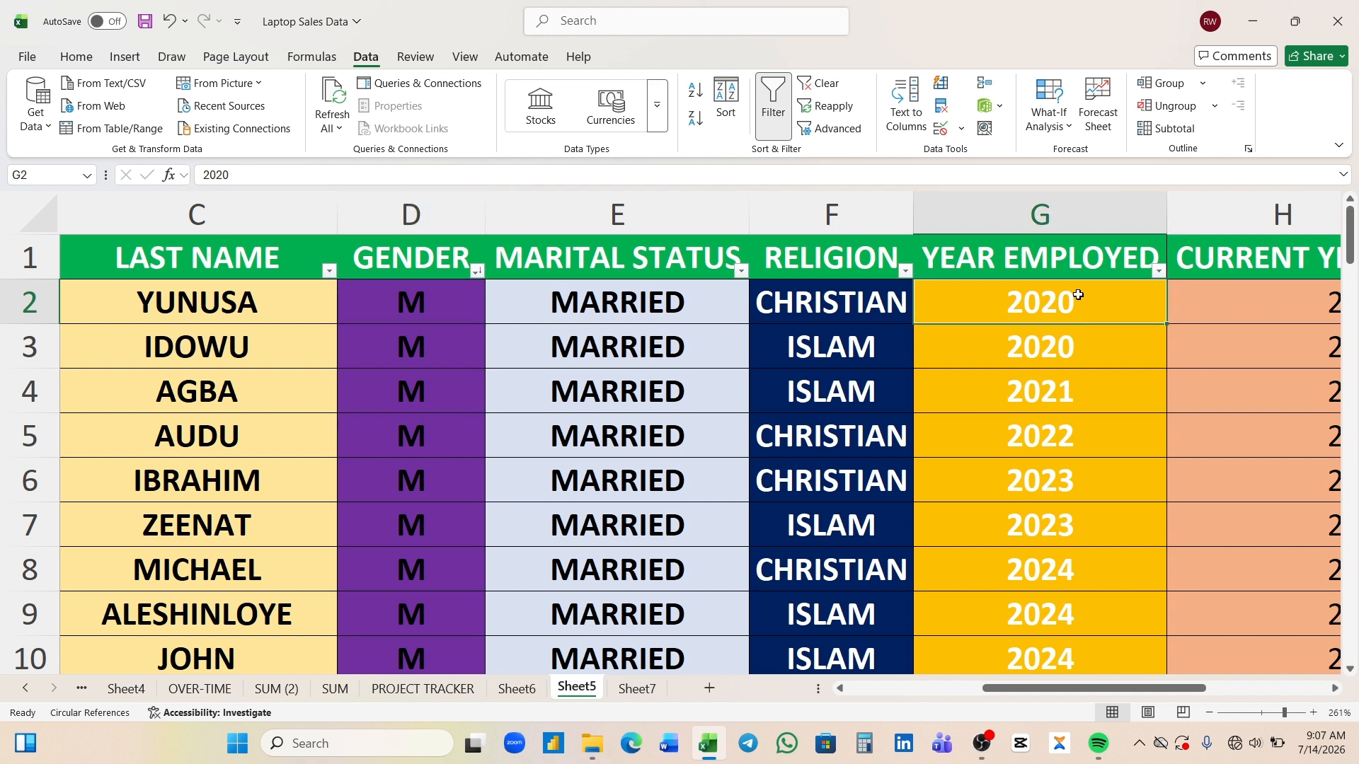
right_click(1079, 297)
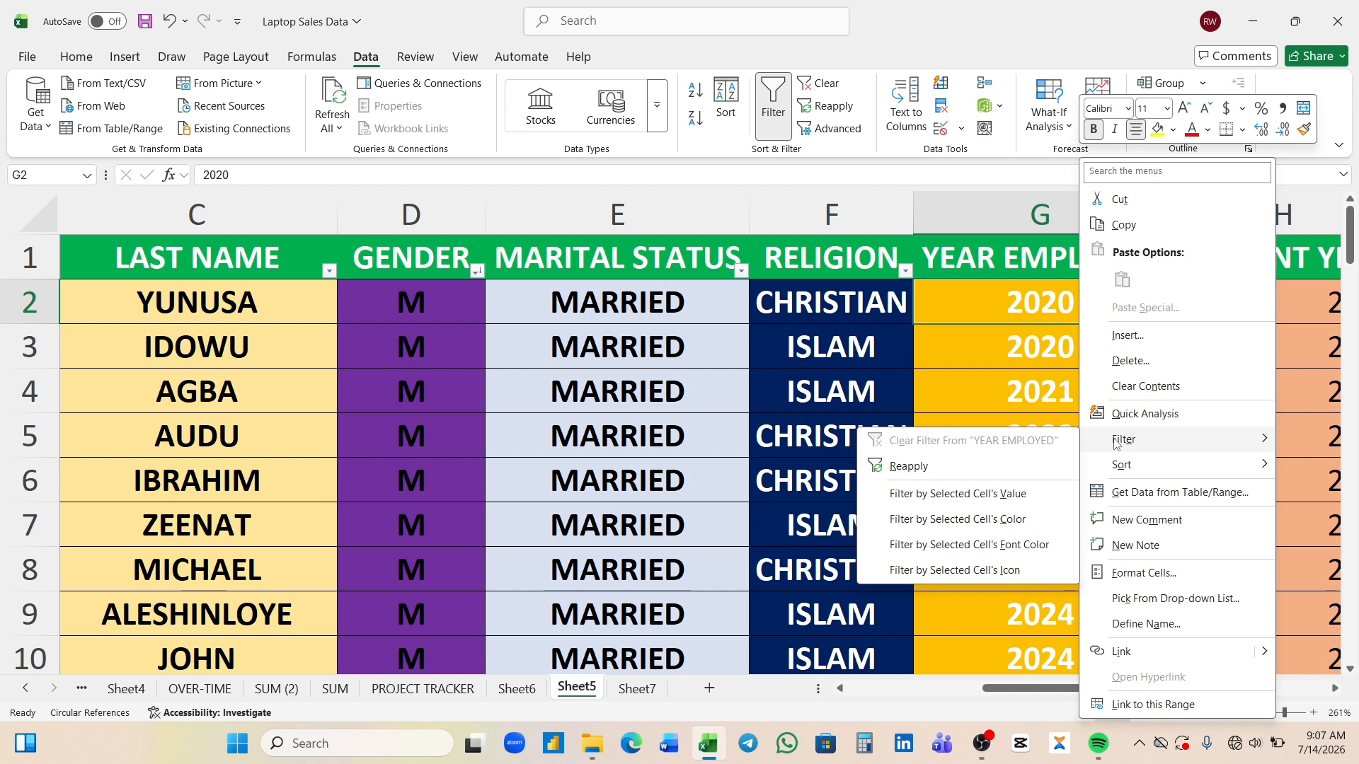
mouse_move(1118, 465)
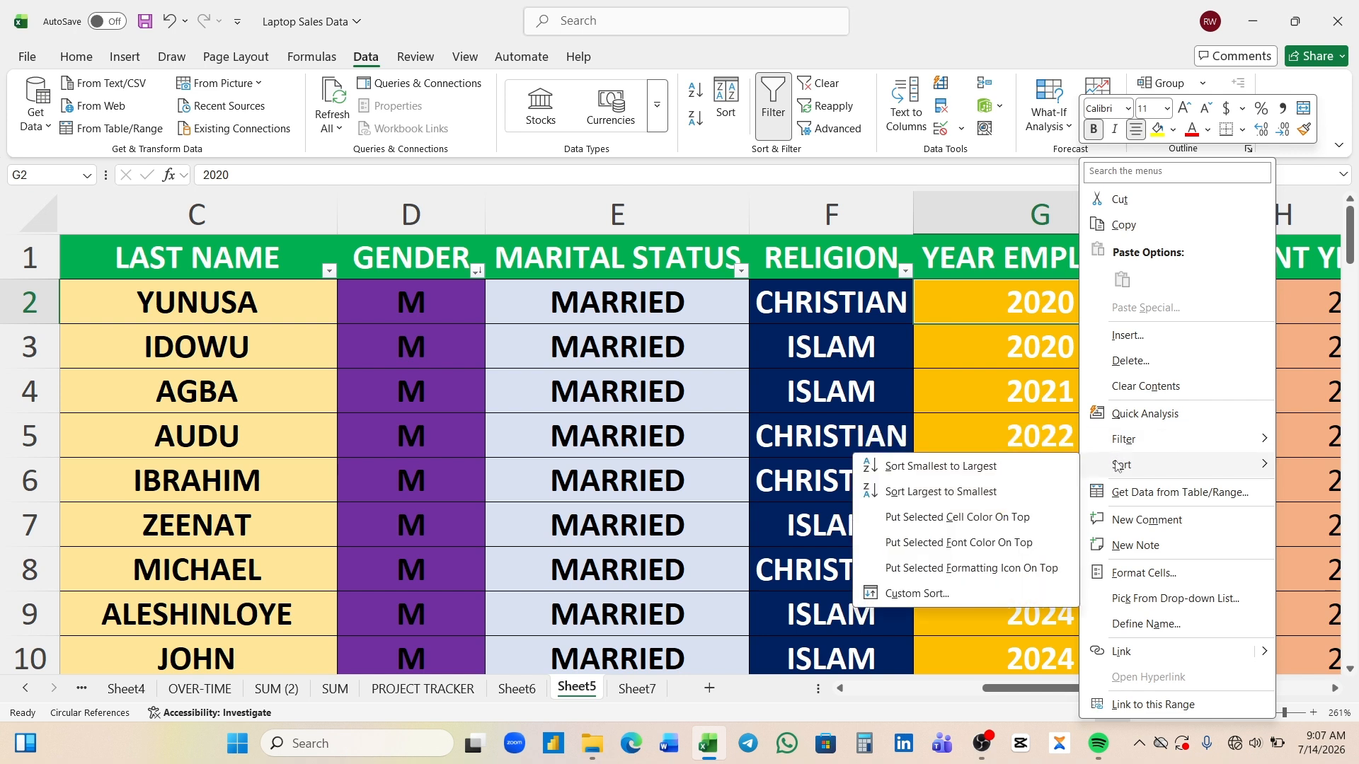
click(973, 473)
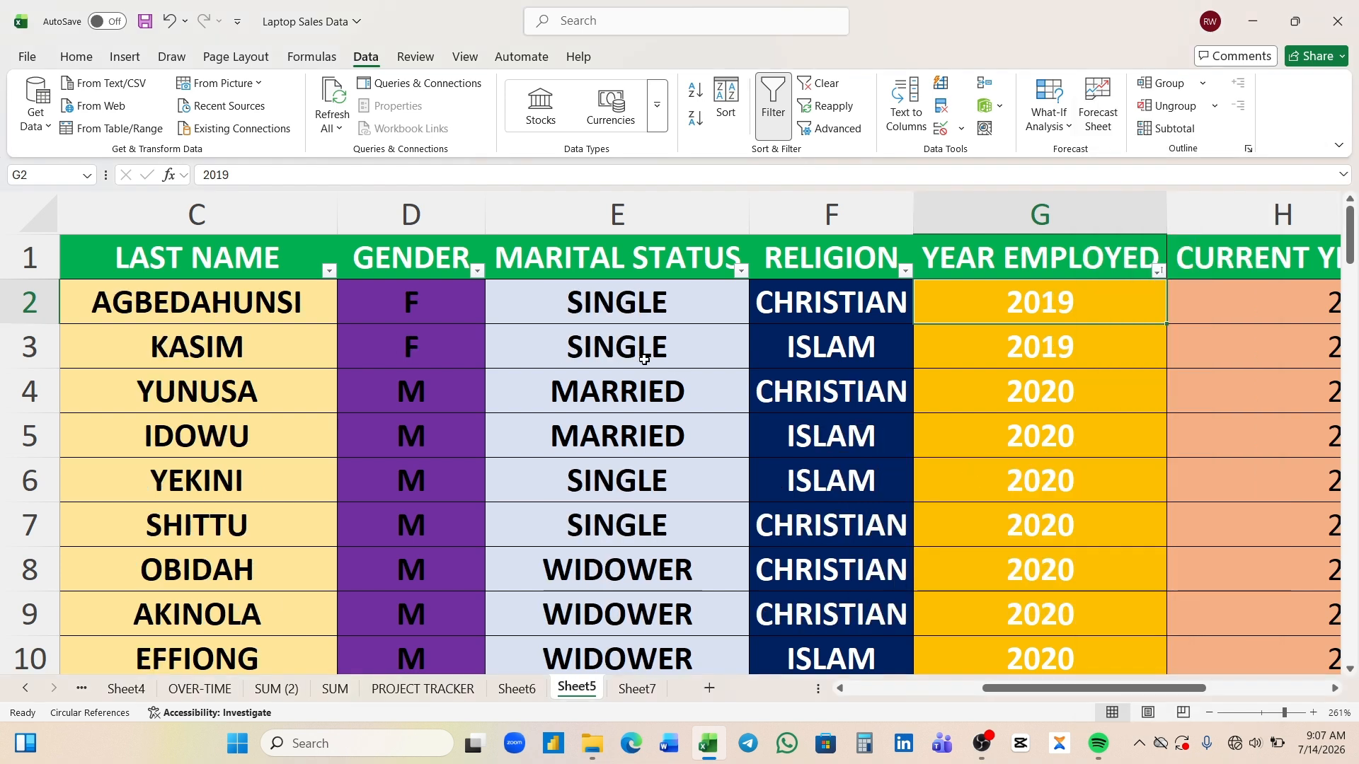